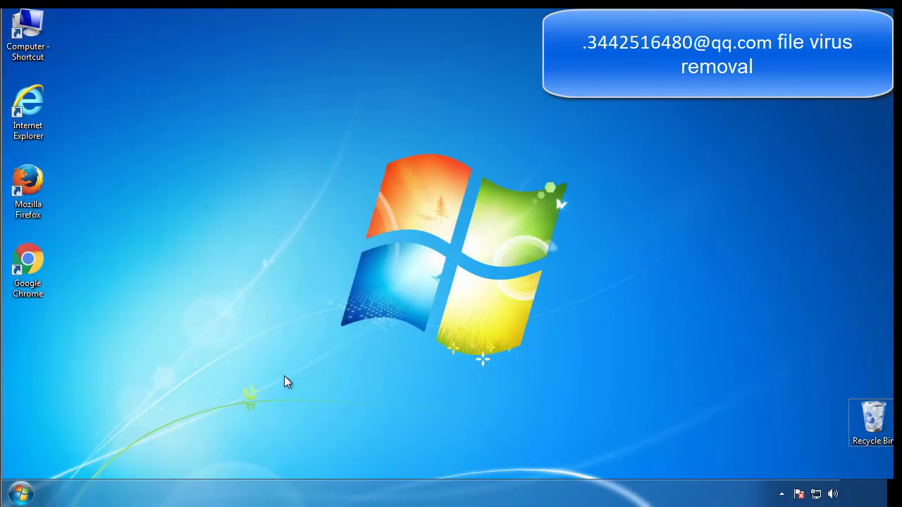
# Step: Run msconfig, enable Minimal Safe boot on the Boot tab, and restart into Safe Mode
pyautogui.click(21, 493)
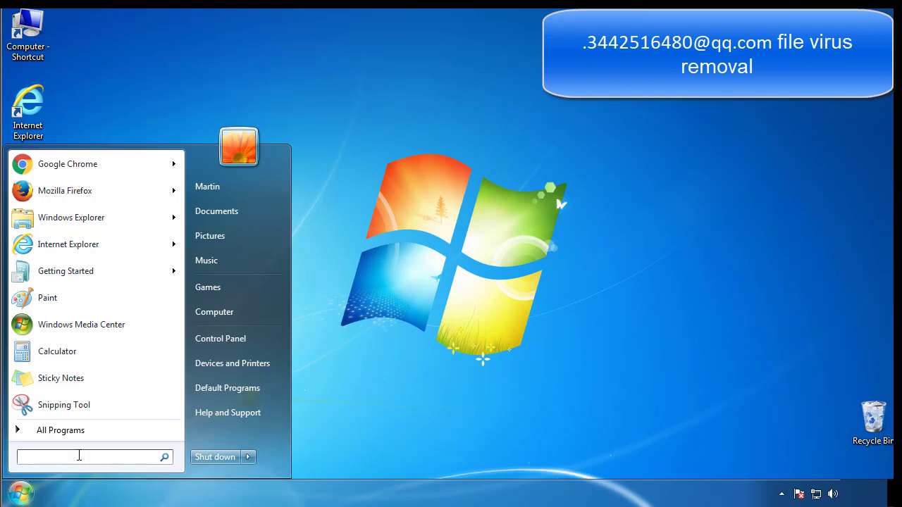
pyautogui.write('msconfig')
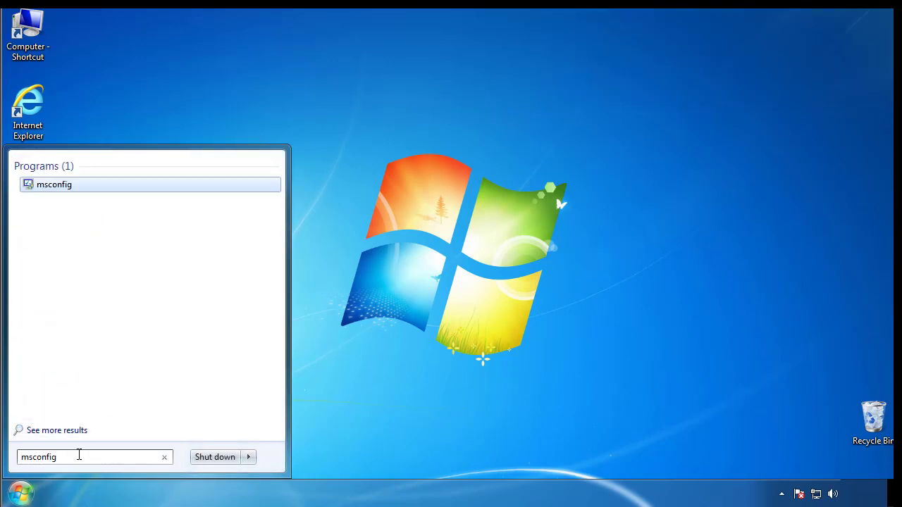
pyautogui.press('Return')
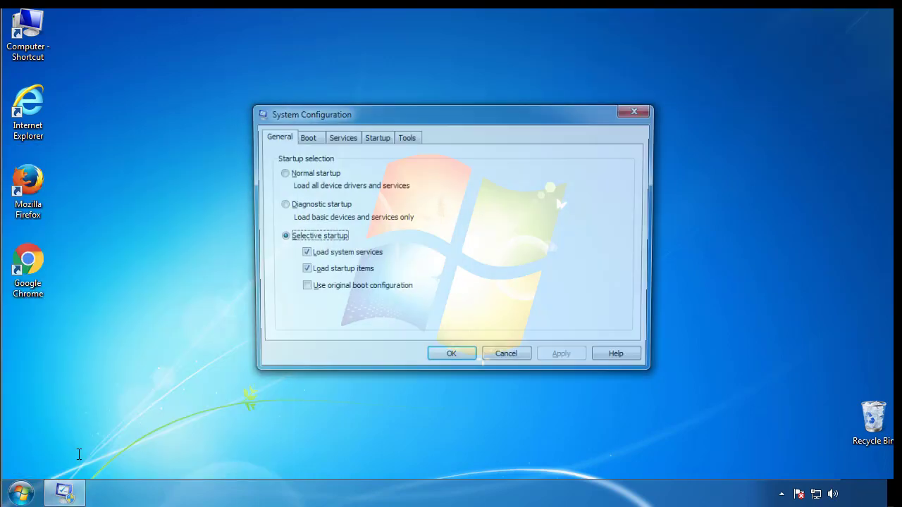
pyautogui.click(305, 141)
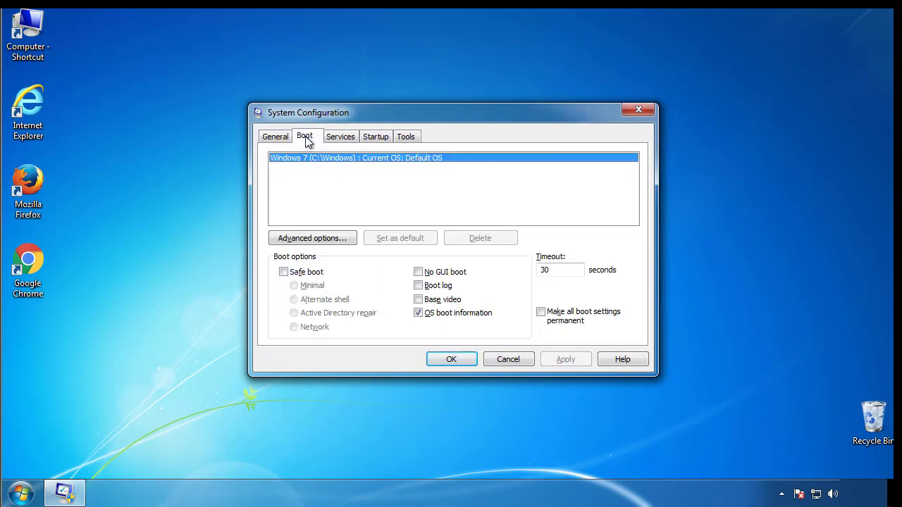
pyautogui.click(283, 272)
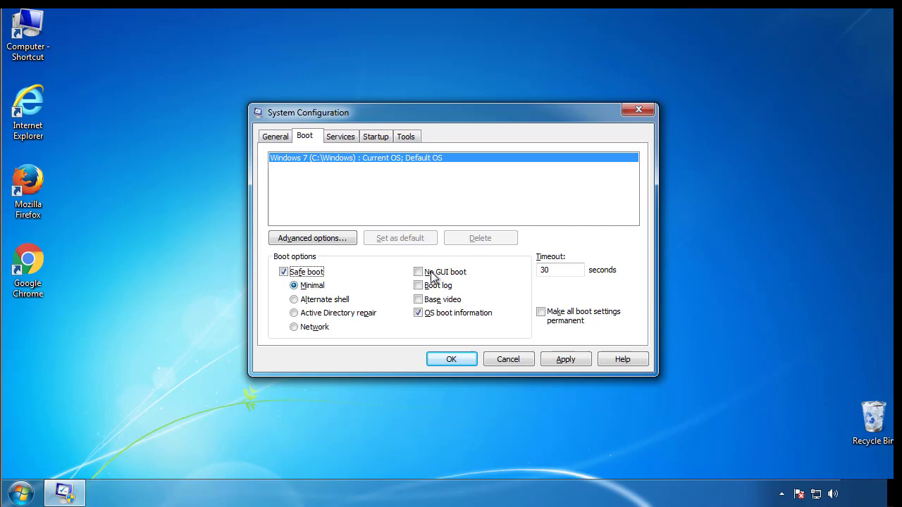
pyautogui.click(457, 359)
pyautogui.click(408, 275)
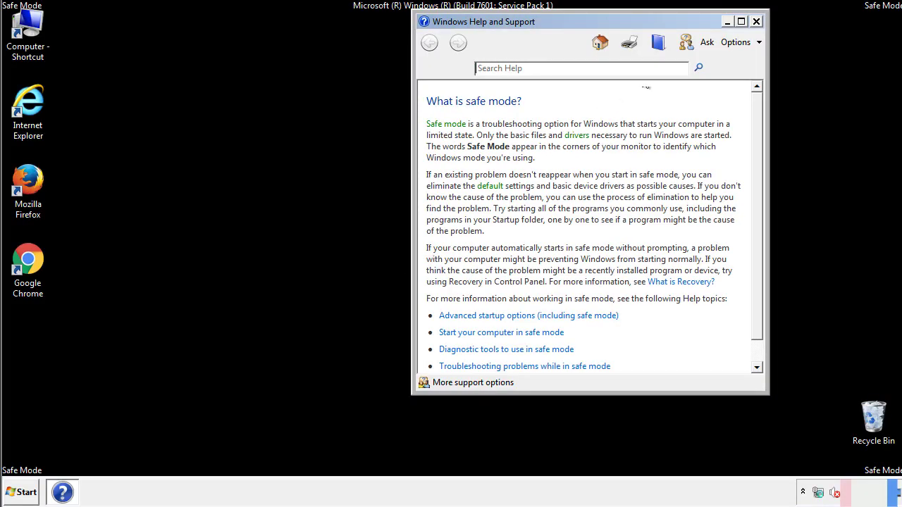
# Step: Enable 'Show hidden files, folders, and drives' in Folder Options, then close Control Panel
pyautogui.click(756, 21)
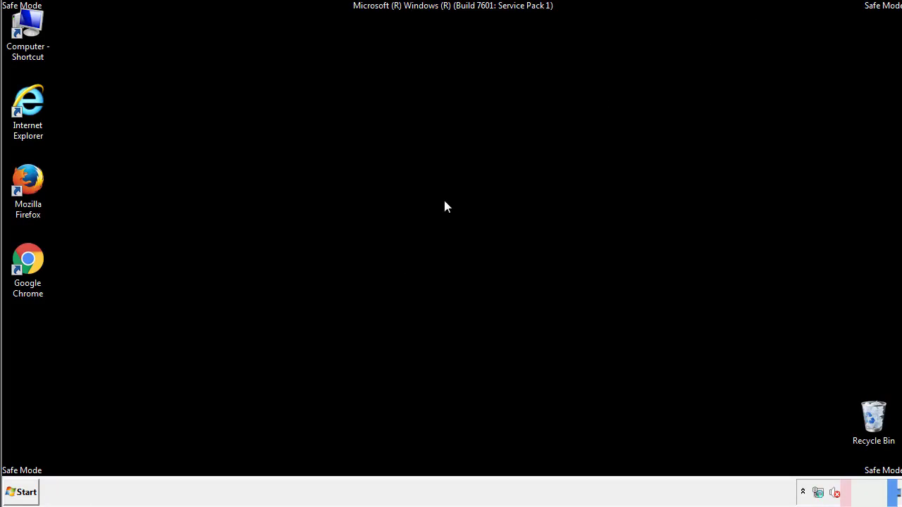
pyautogui.click(27, 491)
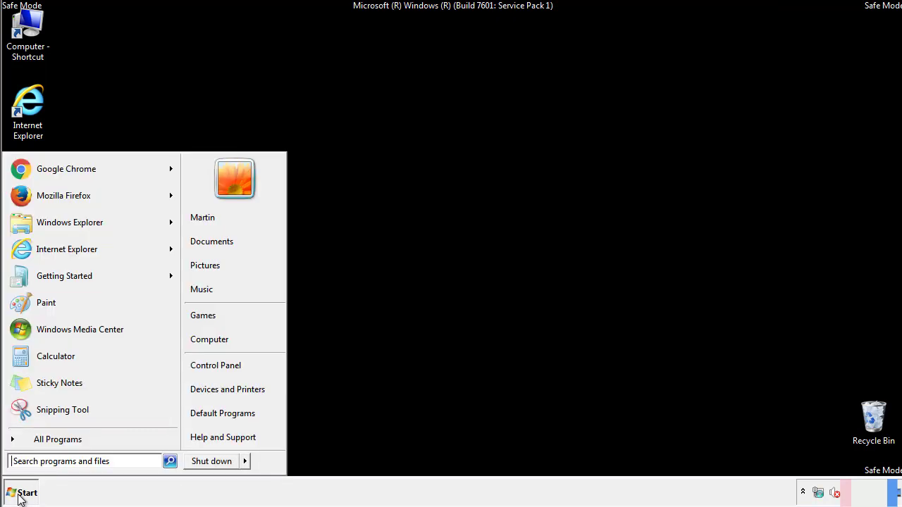
pyautogui.click(212, 364)
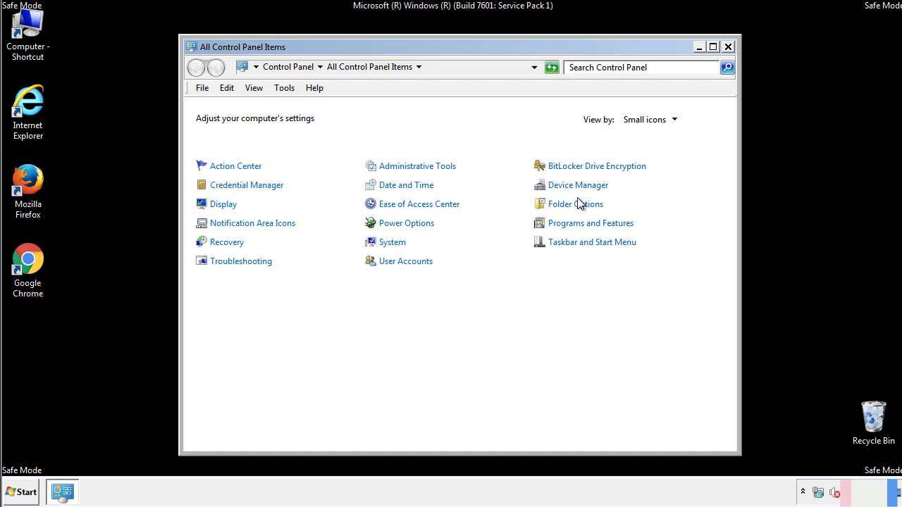
pyautogui.click(578, 205)
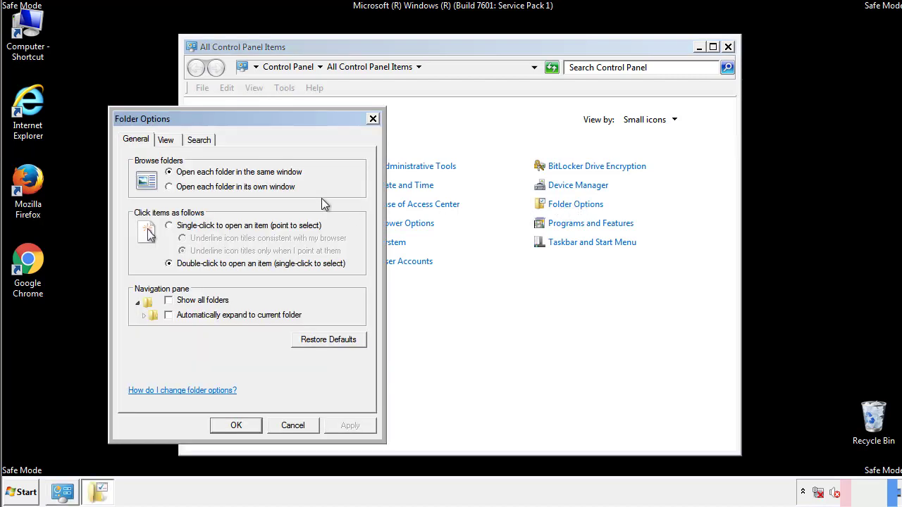
pyautogui.click(166, 141)
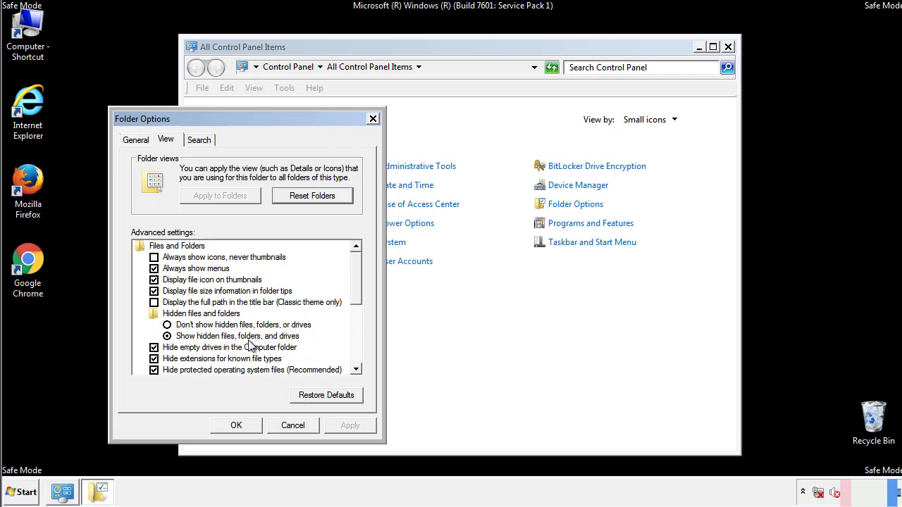
pyautogui.click(243, 423)
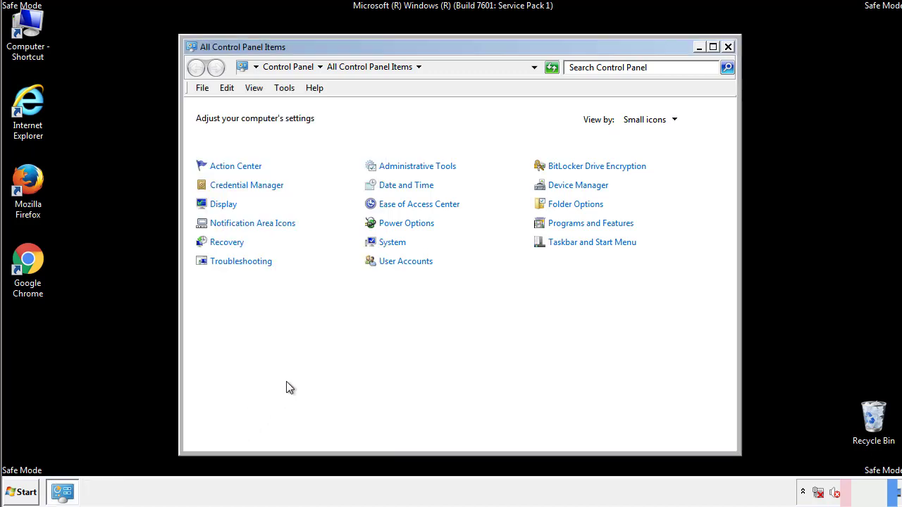
pyautogui.click(728, 47)
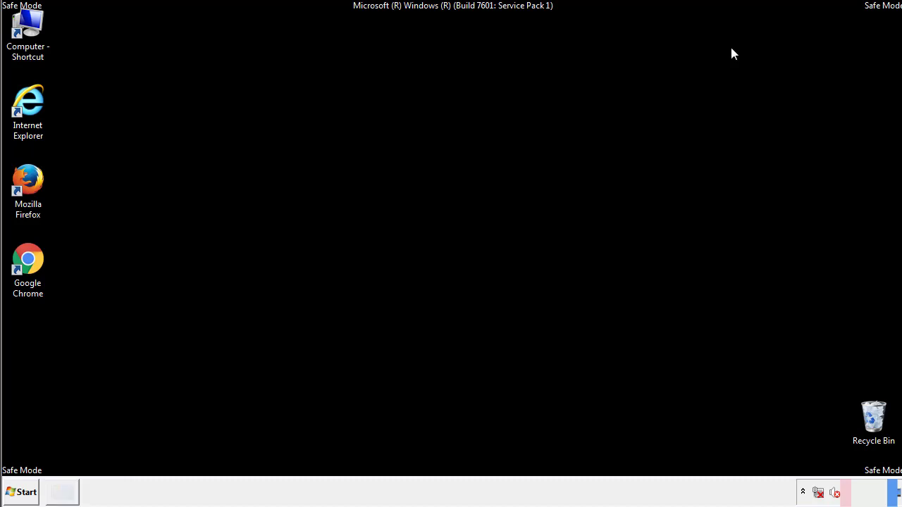
# Step: Browse to C:\Windows\System32\drivers\etc and open the hosts file to get the Open with choice
pyautogui.doubleClick(36, 25)
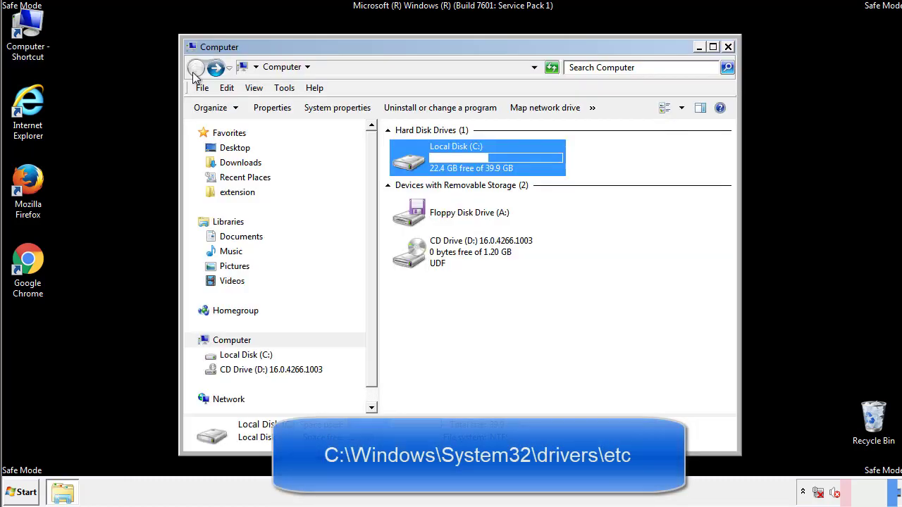
pyautogui.doubleClick(414, 163)
pyautogui.click(411, 260)
pyautogui.doubleClick(411, 258)
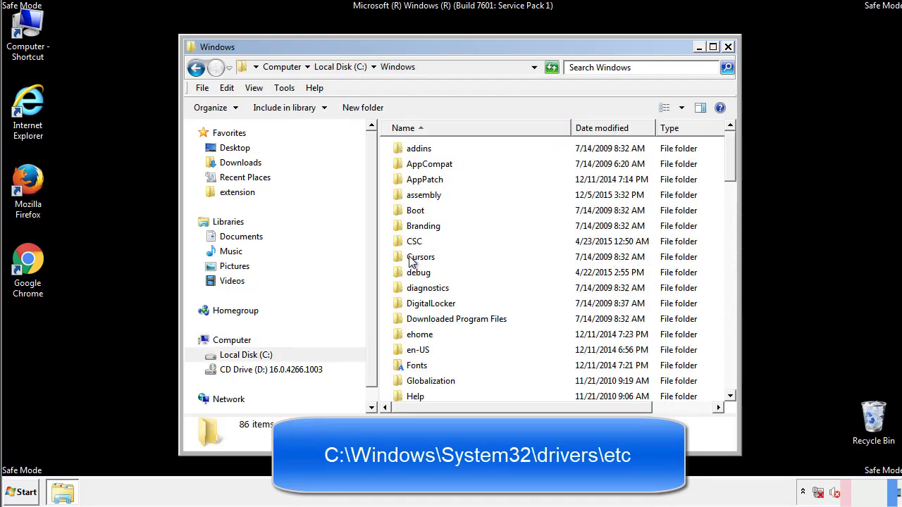
pyautogui.scroll(-2, 415, 317)
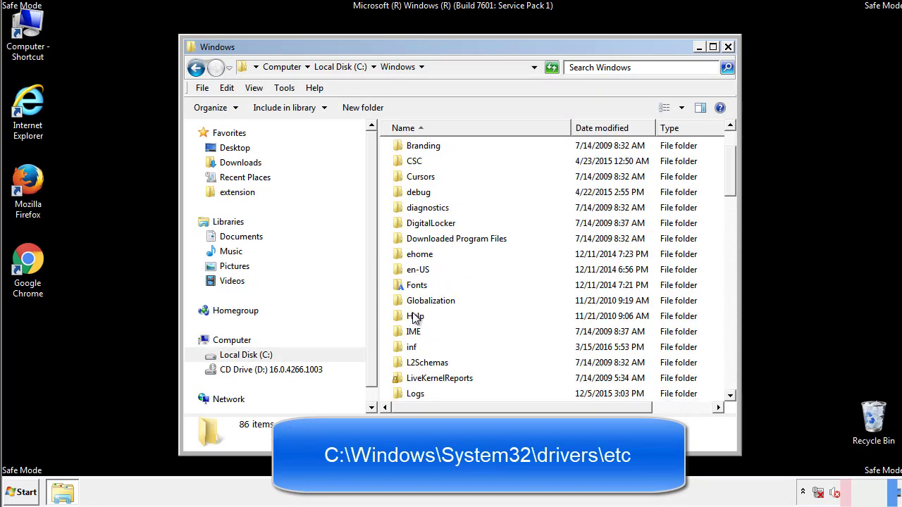
pyautogui.scroll(-7, 415, 319)
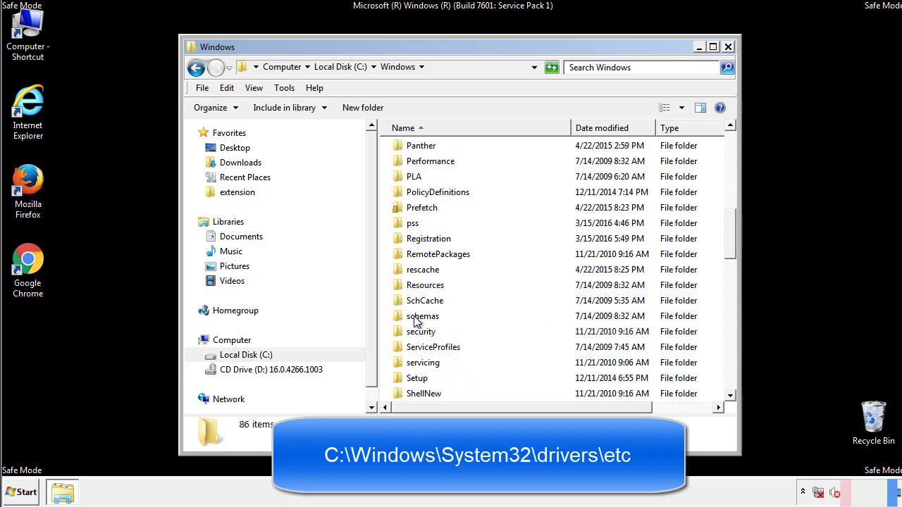
pyautogui.scroll(-2, 414, 352)
pyautogui.doubleClick(426, 363)
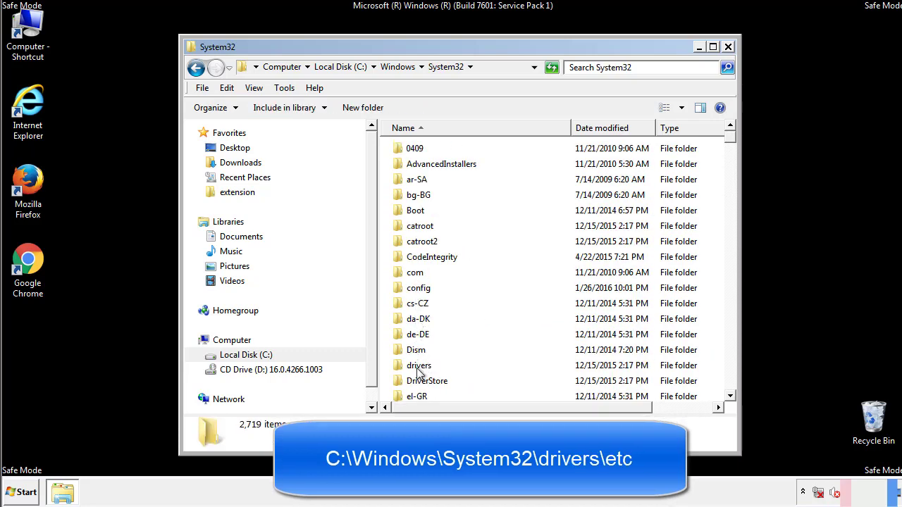
pyautogui.doubleClick(419, 366)
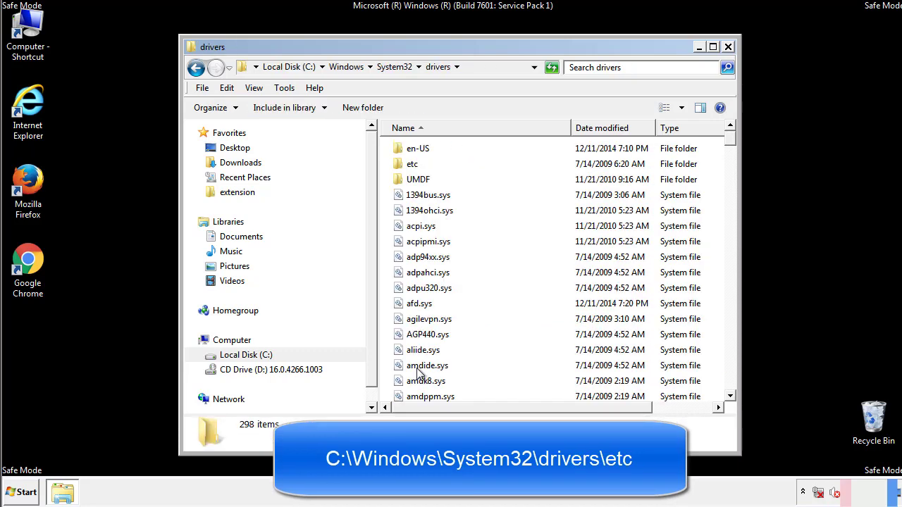
pyautogui.doubleClick(403, 168)
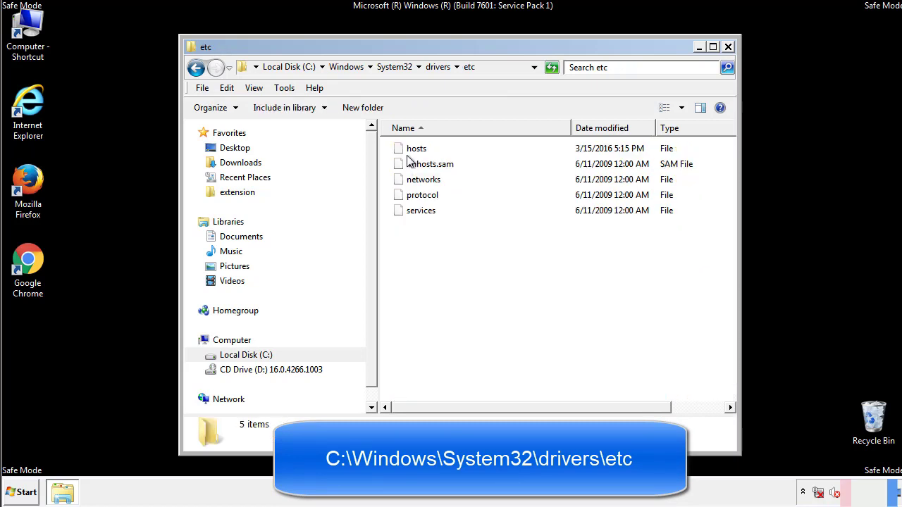
pyautogui.doubleClick(409, 149)
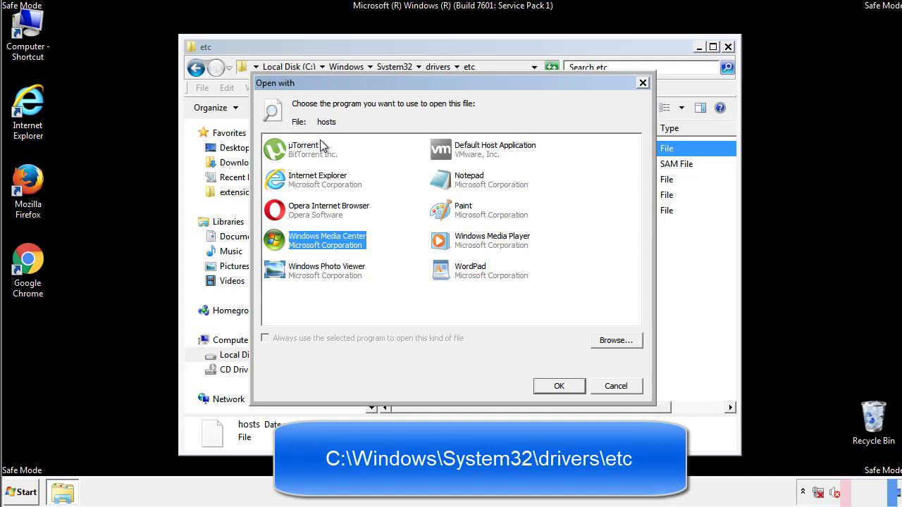
# Step: Open the hosts file in Notepad
pyautogui.click(456, 184)
pyautogui.click(559, 386)
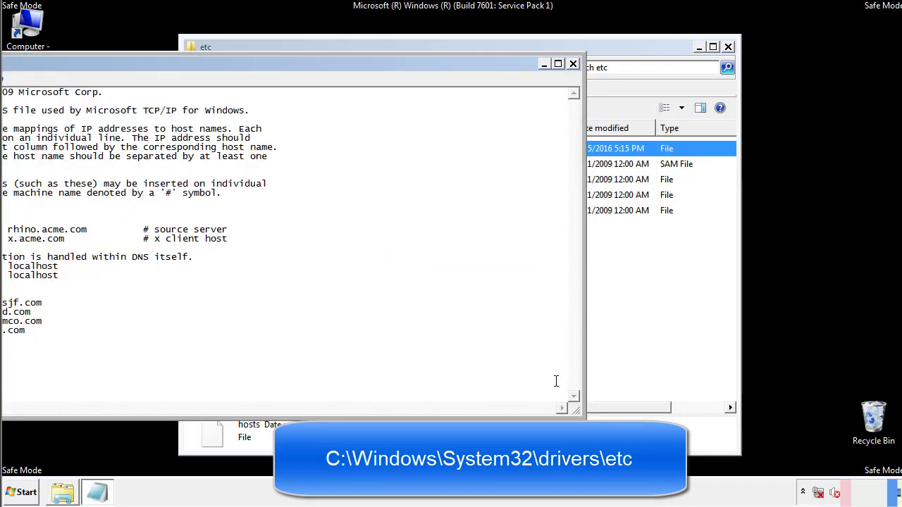
pyautogui.moveTo(369, 63); pyautogui.dragTo(573, 77)
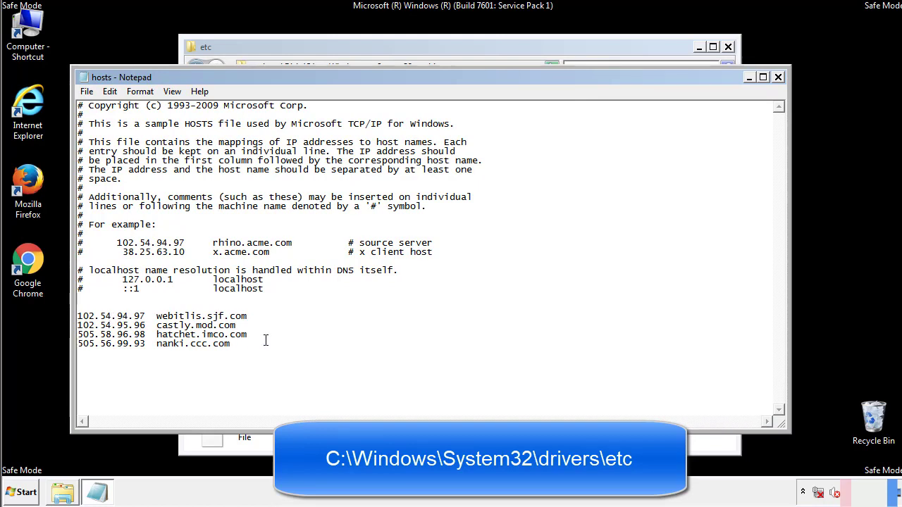
# Step: Delete the four extra entries below localhost, save hosts, and close the etc folder
pyautogui.moveTo(252, 346); pyautogui.dragTo(78, 315)
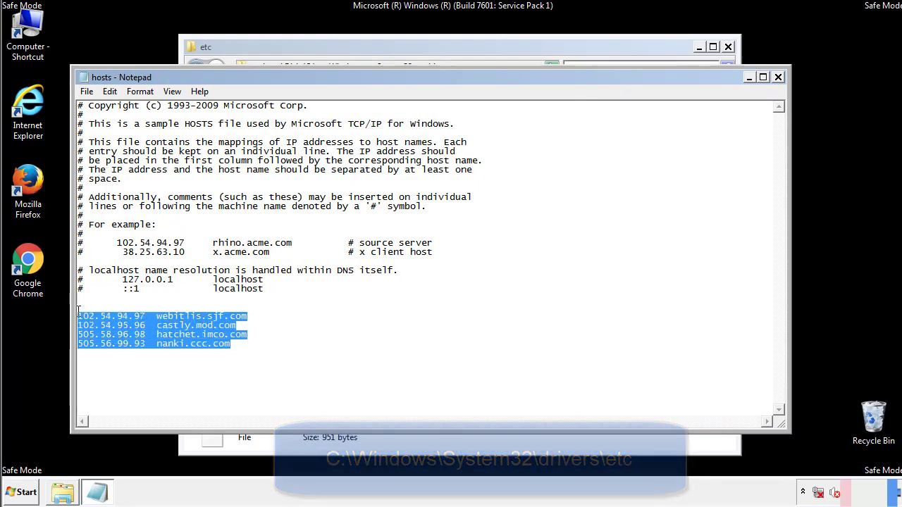
pyautogui.press('Delete')
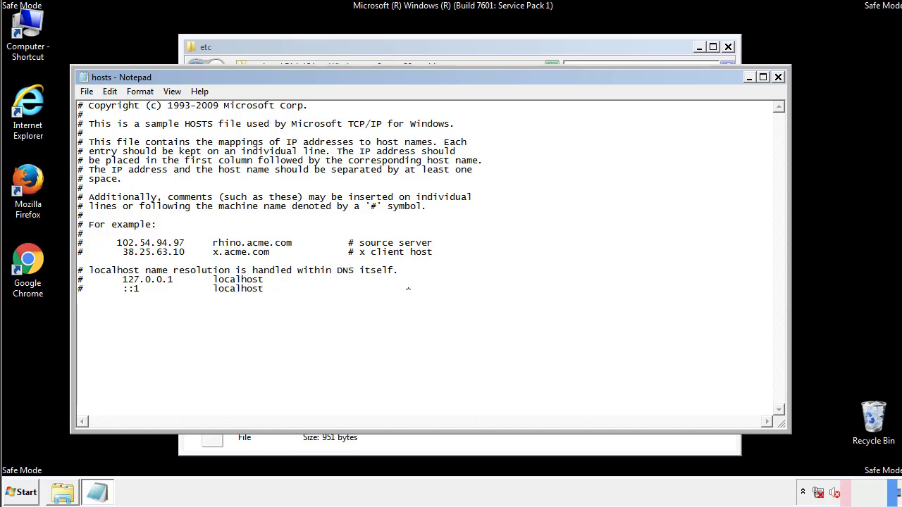
pyautogui.click(777, 77)
pyautogui.click(395, 259)
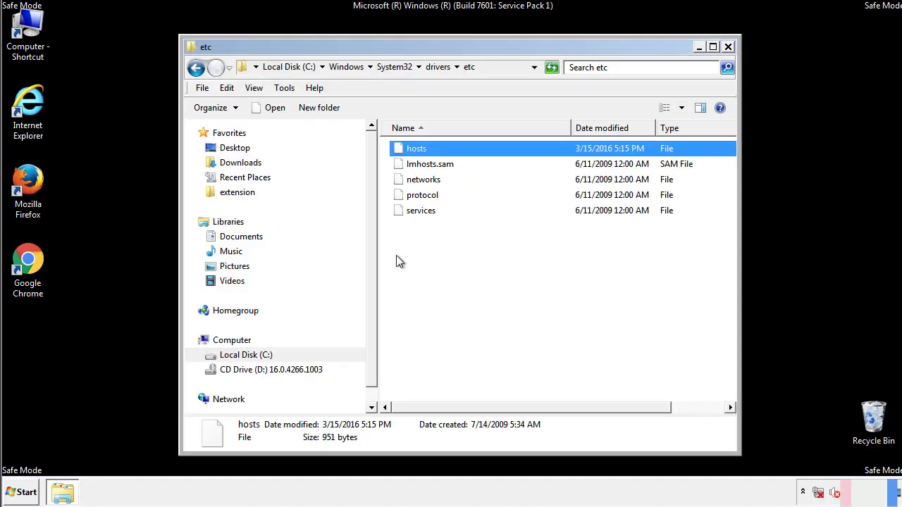
pyautogui.click(728, 48)
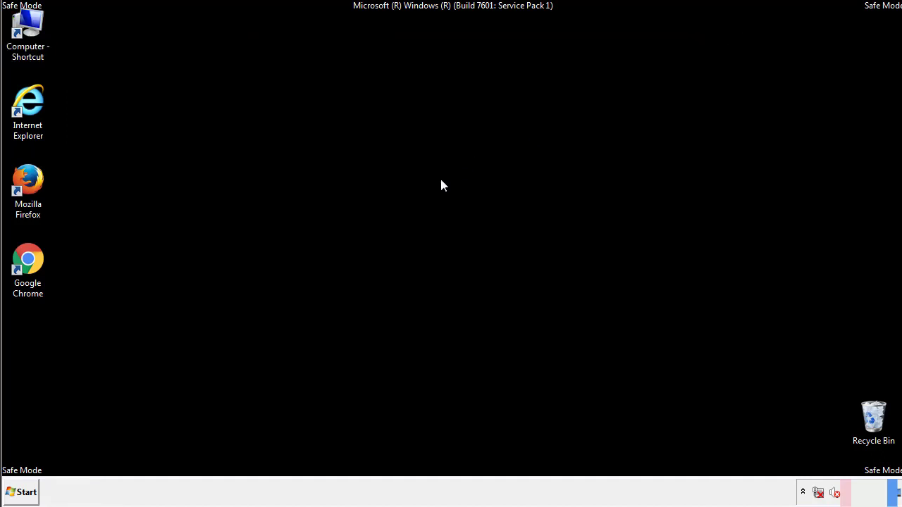
# Step: Open the Startup folder from All Programs in a file window
pyautogui.click(21, 492)
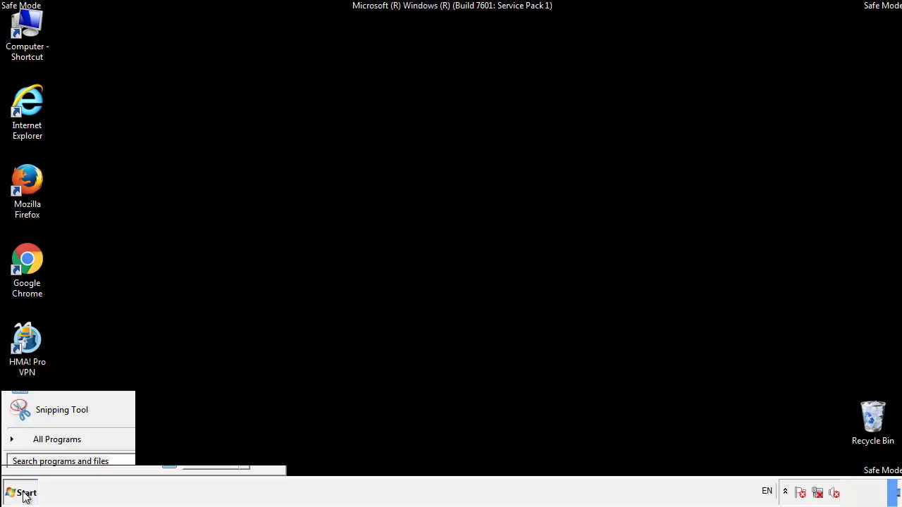
pyautogui.click(40, 444)
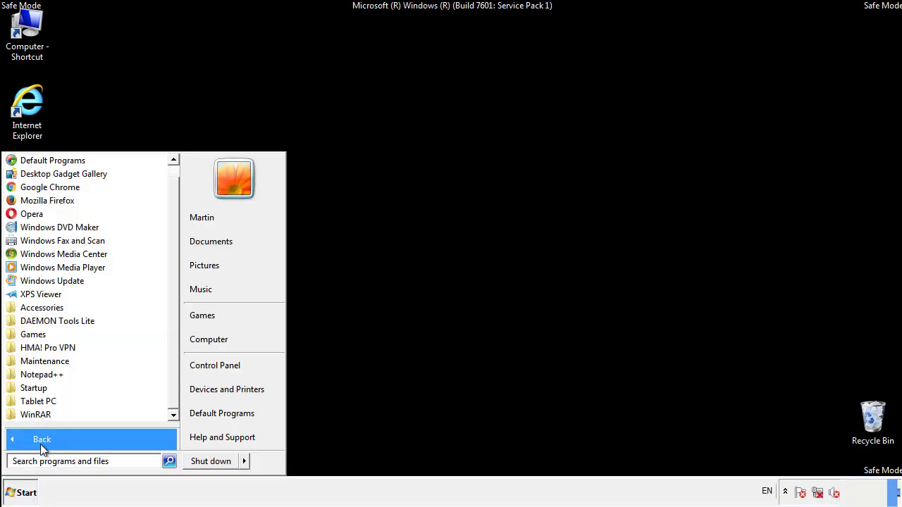
pyautogui.rightClick(39, 388)
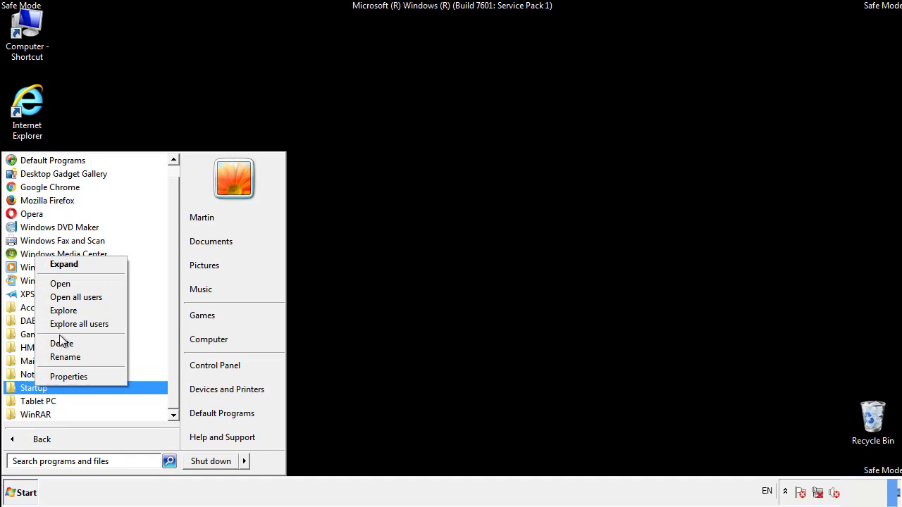
pyautogui.click(69, 283)
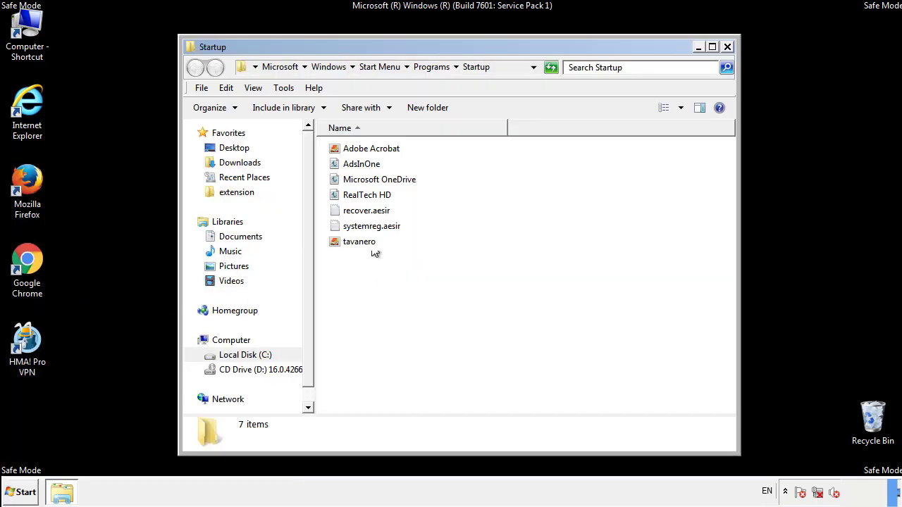
# Step: Delete AdsInOne, recover.aesir, systemreg.aesir and tavanero from Startup, then close the window
pyautogui.click(367, 167)
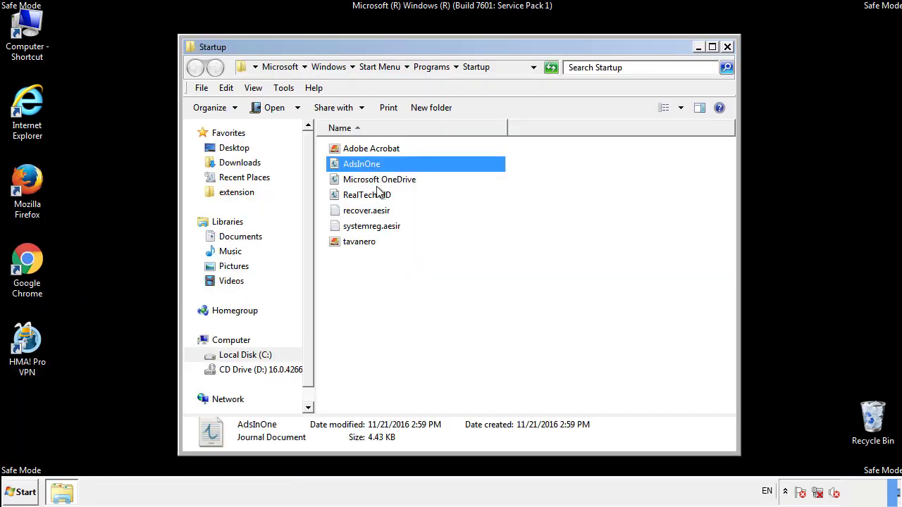
pyautogui.keyDown('ctrl'); pyautogui.click(367, 211); pyautogui.keyUp('ctrl')
pyautogui.keyDown('ctrl'); pyautogui.click(374, 226); pyautogui.keyUp('ctrl')
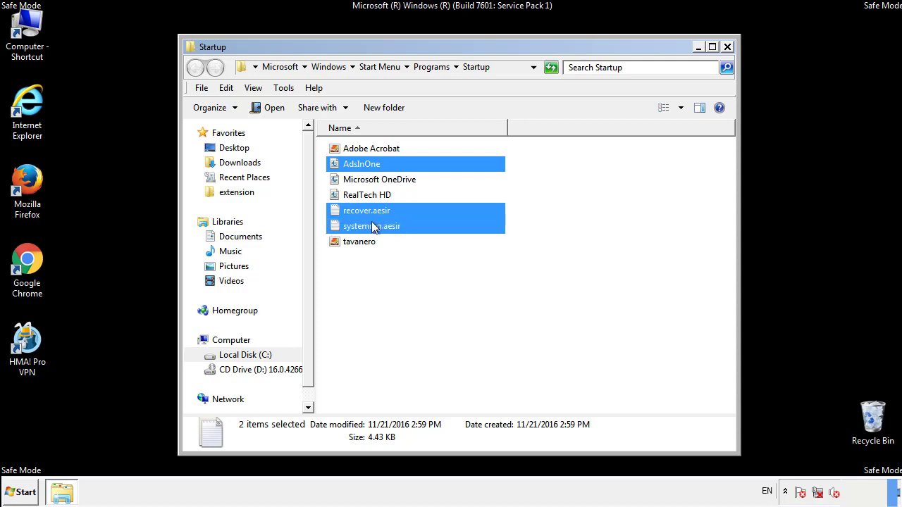
pyautogui.keyDown('ctrl'); pyautogui.click(360, 241); pyautogui.keyUp('ctrl')
pyautogui.rightClick(357, 242)
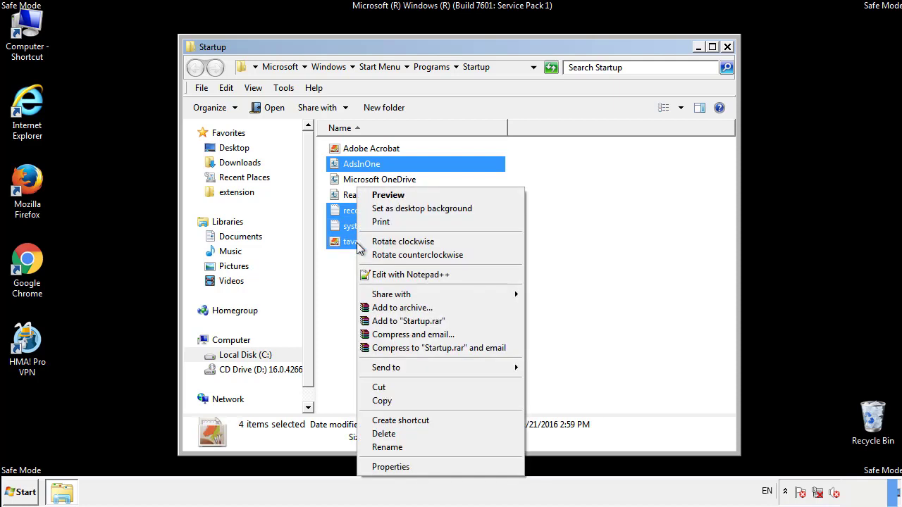
pyautogui.click(381, 434)
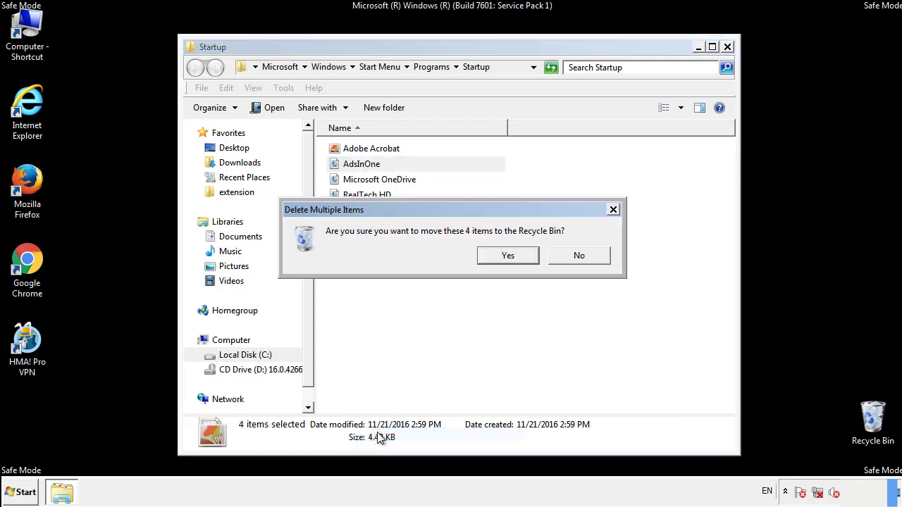
pyautogui.click(499, 256)
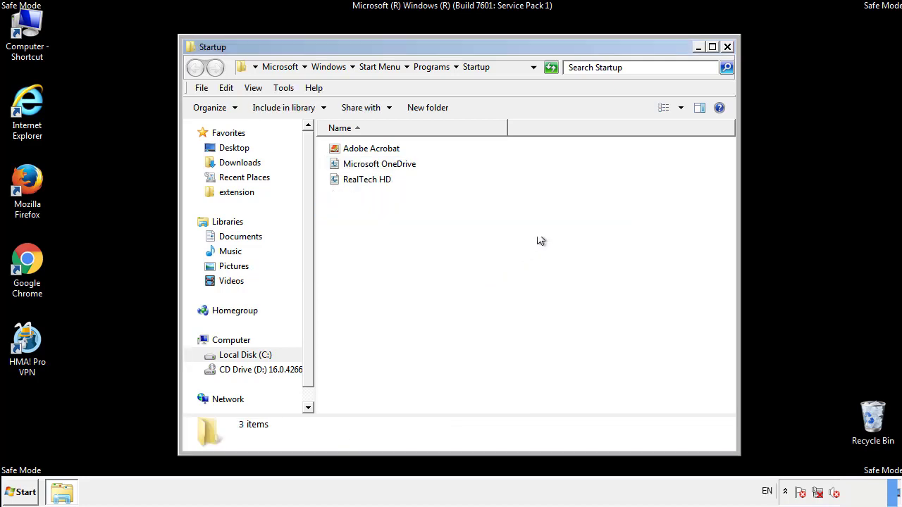
pyautogui.click(727, 47)
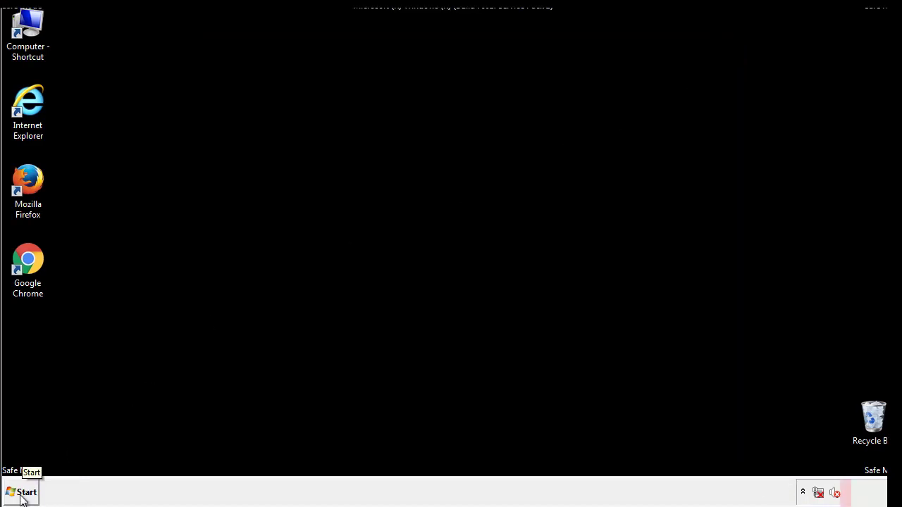
# Step: Launch Registry Editor by searching regedit
pyautogui.click(22, 494)
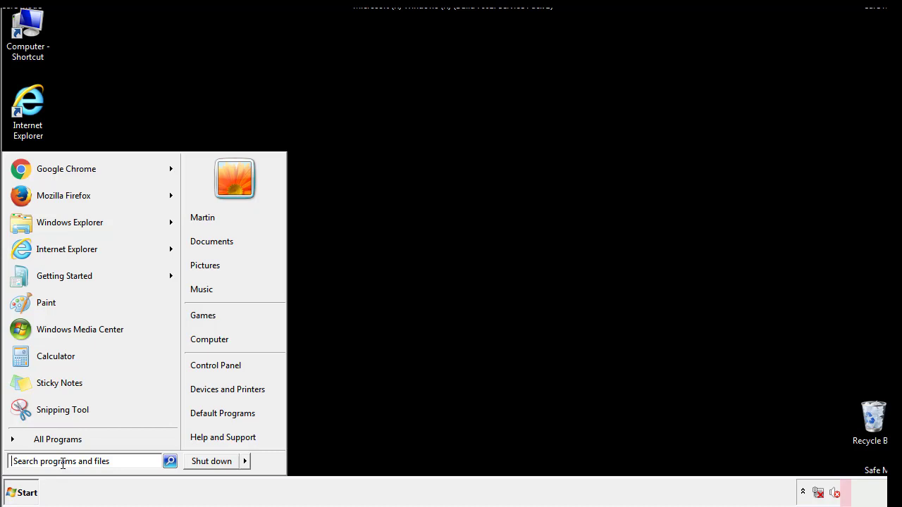
pyautogui.write('reged')
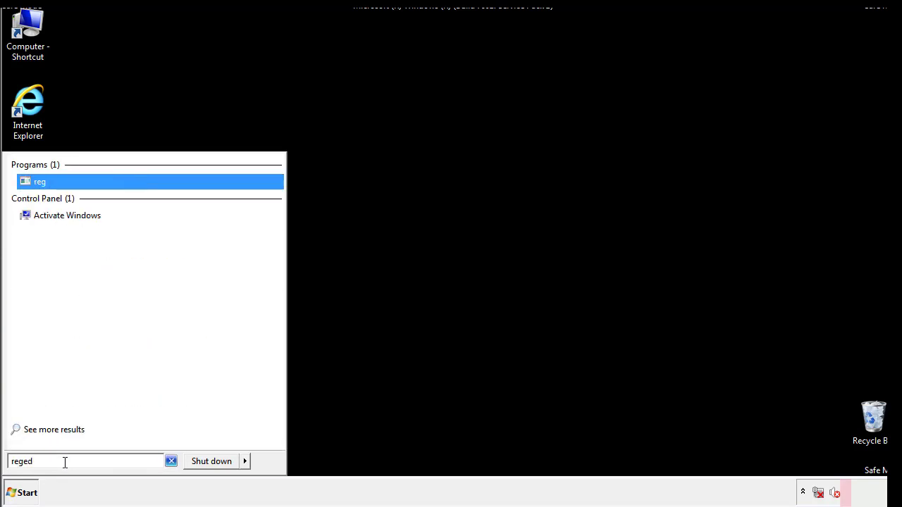
pyautogui.write('it')
pyautogui.press('Return')
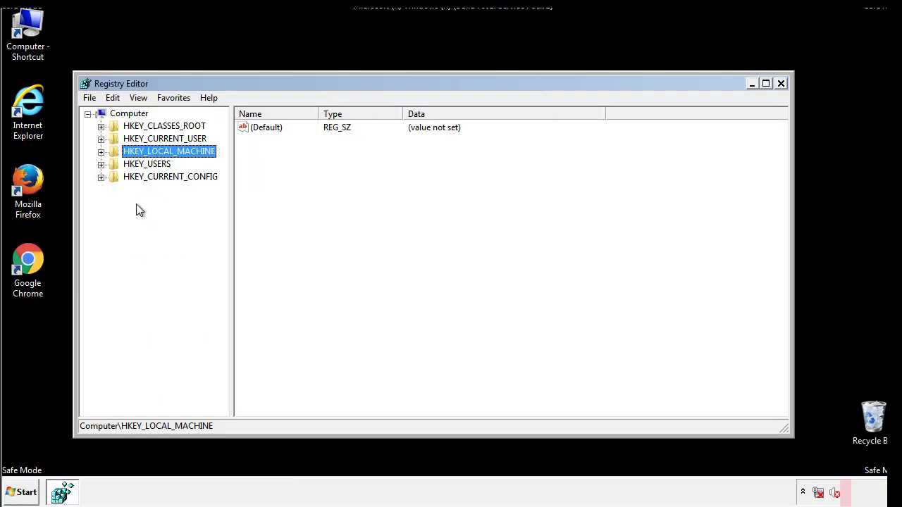
# Step: Expand HKEY_LOCAL_MACHINE\SOFTWARE\Microsoft\Windows\CurrentVersion to reveal the Run key
pyautogui.click(101, 151)
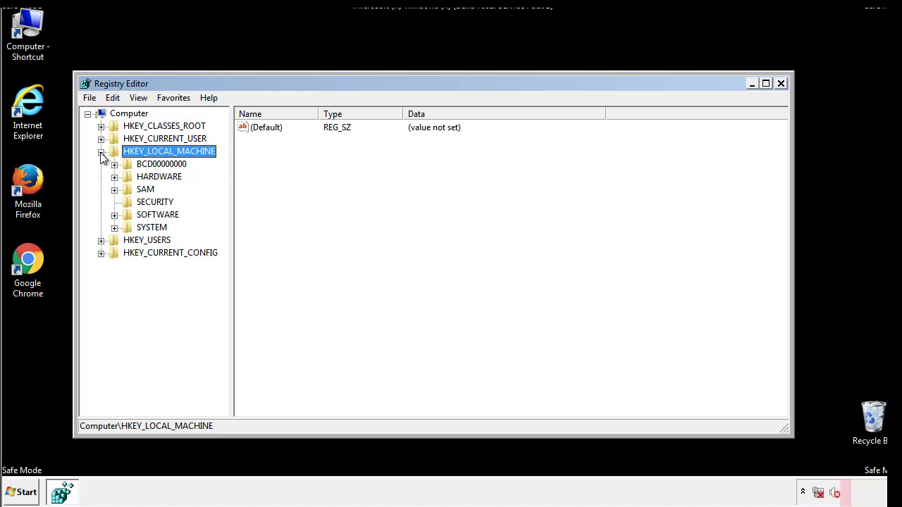
pyautogui.click(113, 215)
pyautogui.scroll(-1, 222, 208)
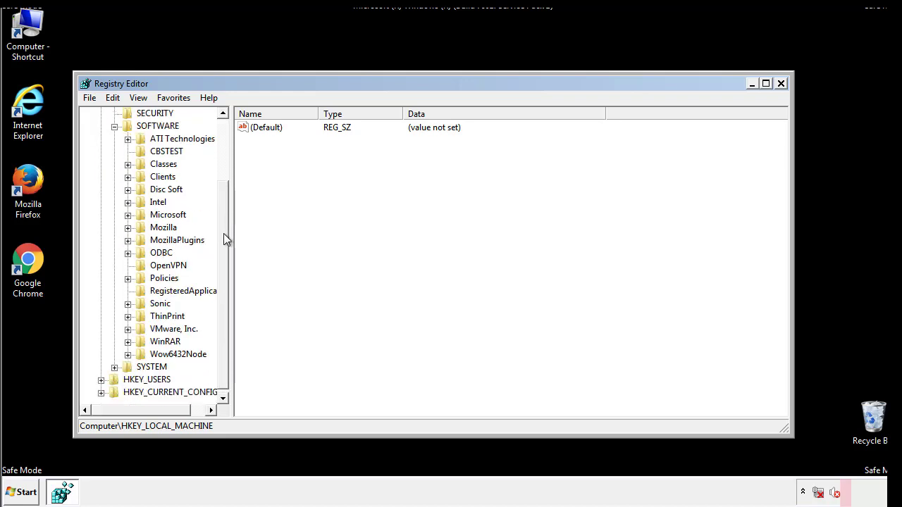
pyautogui.click(127, 215)
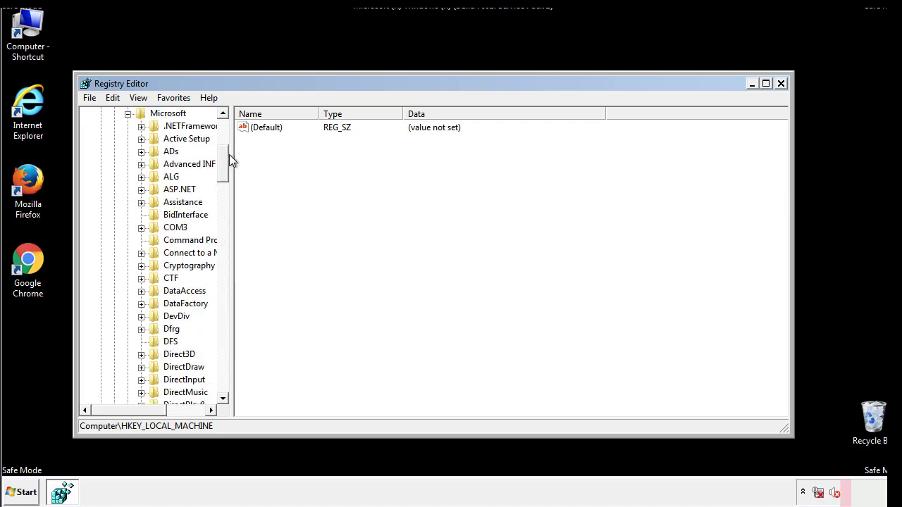
pyautogui.moveTo(224, 176); pyautogui.dragTo(221, 362)
pyautogui.click(142, 216)
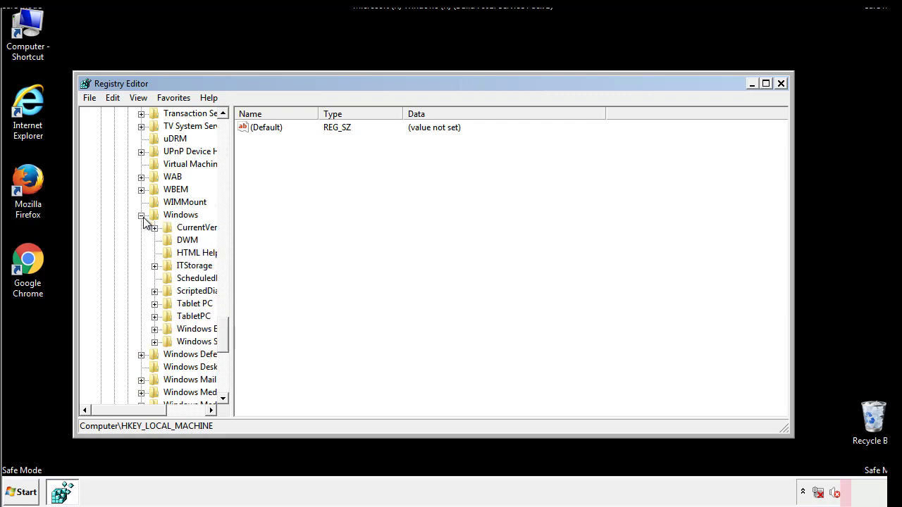
pyautogui.moveTo(123, 411); pyautogui.dragTo(143, 414)
pyautogui.click(119, 228)
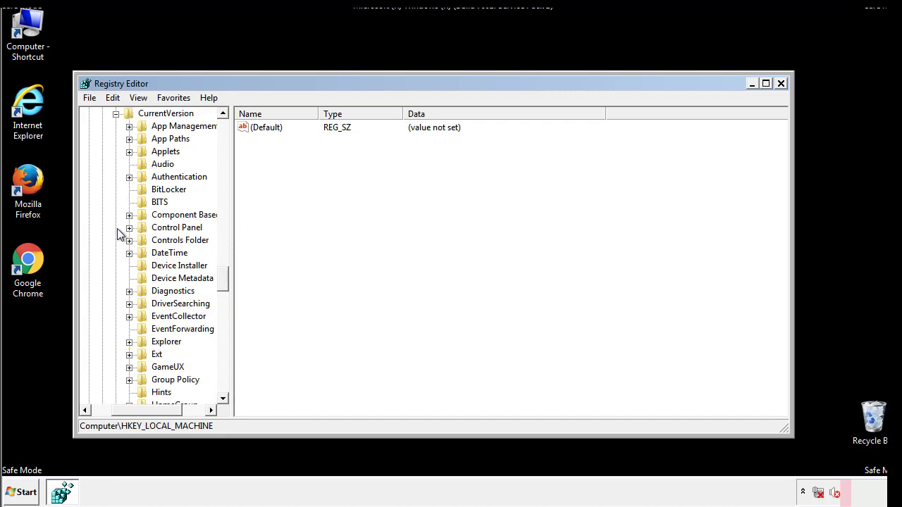
pyautogui.moveTo(229, 278); pyautogui.dragTo(224, 326)
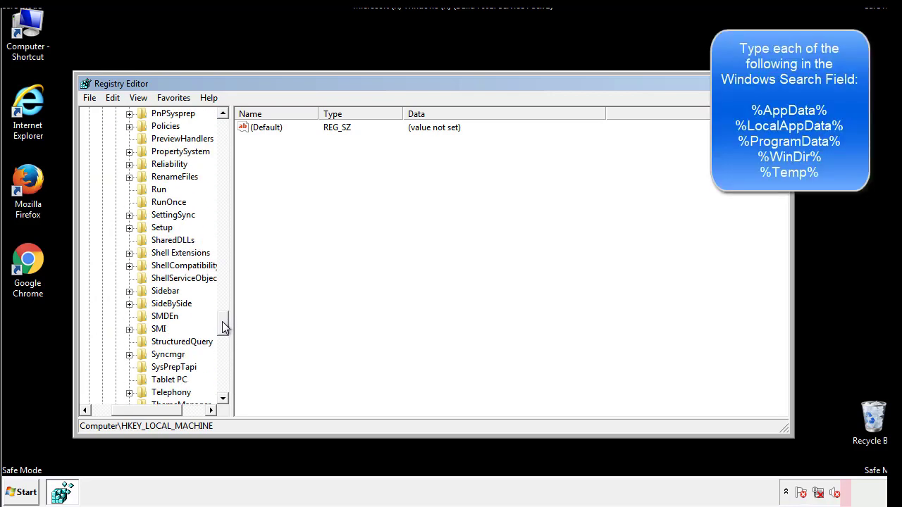
# Step: Delete the tappi.loc value from HKEY_LOCAL_MACHINE's CurrentVersion\Run key
pyautogui.click(148, 190)
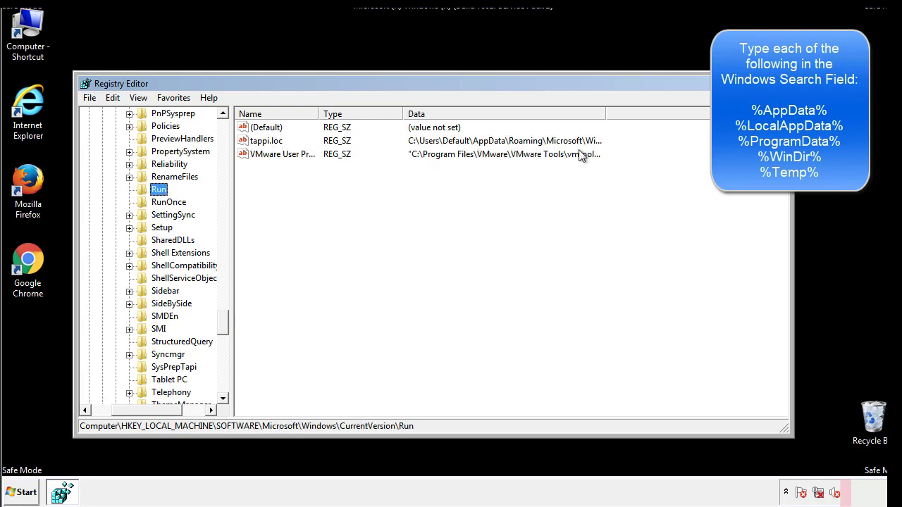
pyautogui.click(267, 147)
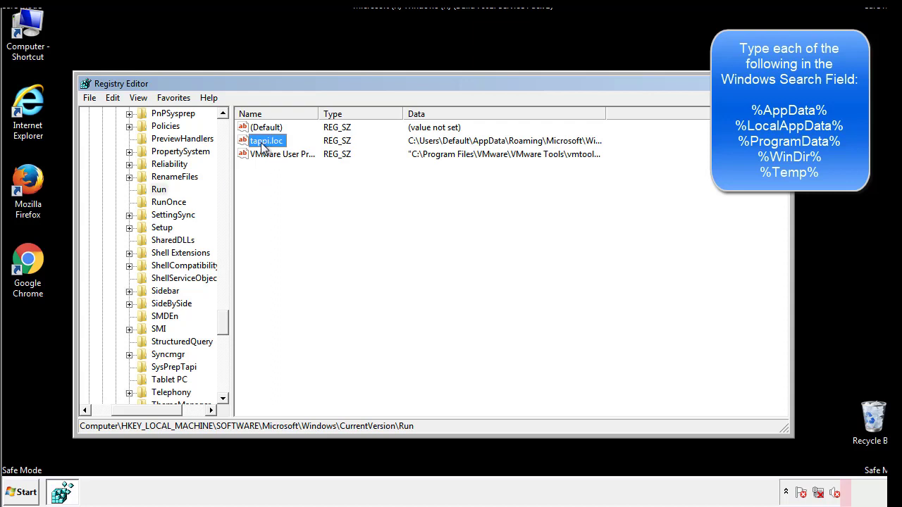
pyautogui.rightClick(262, 143)
pyautogui.click(282, 183)
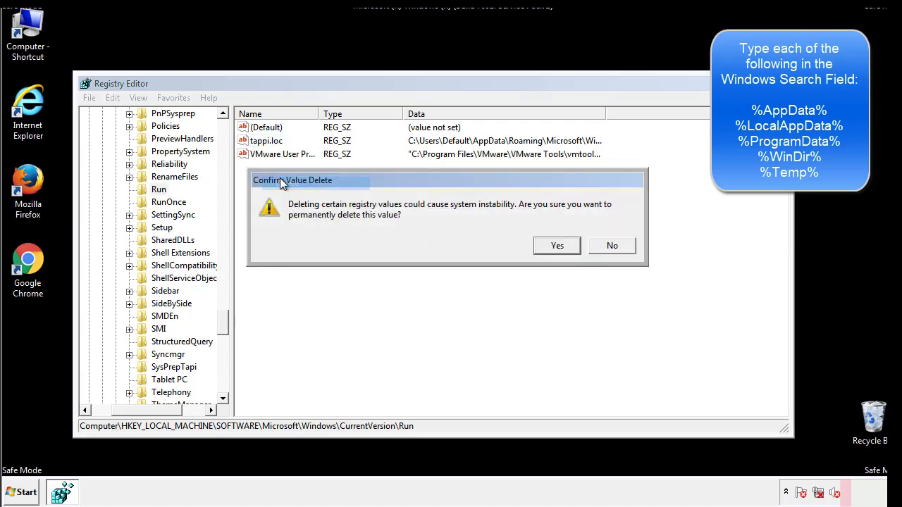
pyautogui.click(549, 247)
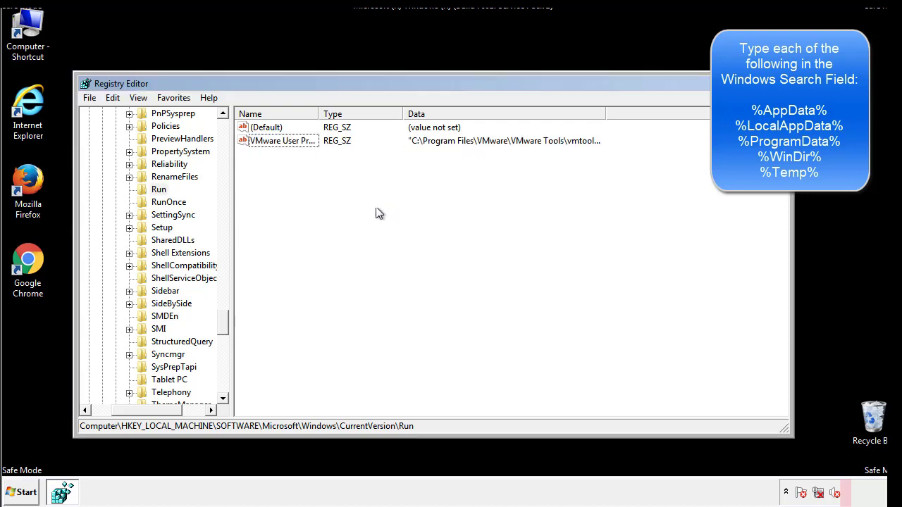
pyautogui.moveTo(224, 319); pyautogui.dragTo(223, 384)
pyautogui.moveTo(149, 411); pyautogui.dragTo(101, 413)
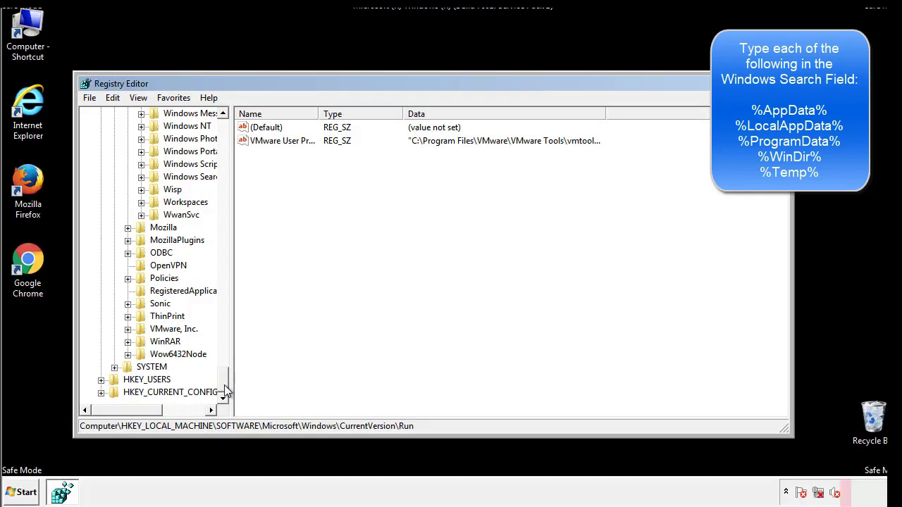
pyautogui.moveTo(224, 386); pyautogui.dragTo(229, 134)
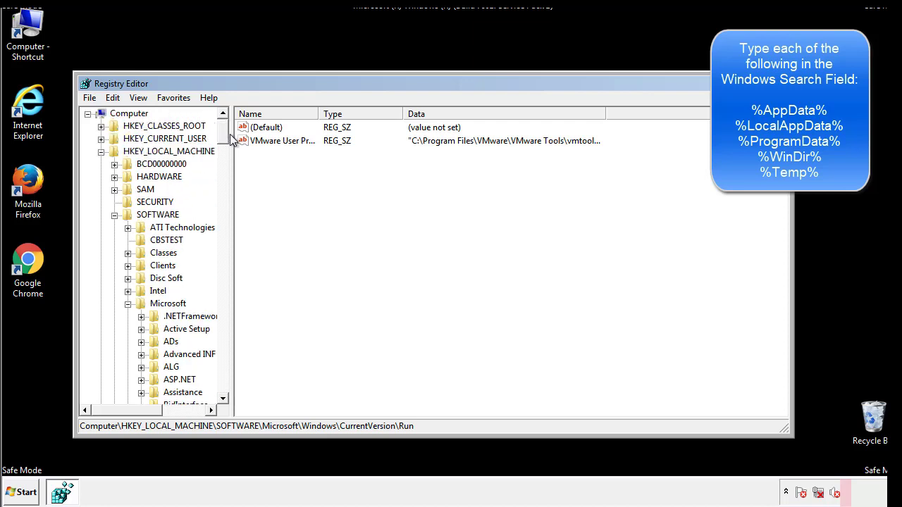
# Step: Collapse HKEY_LOCAL_MACHINE and expand HKEY_CURRENT_USER\Software\Microsoft\Windows\CurrentVersion
pyautogui.click(101, 150)
pyautogui.click(101, 139)
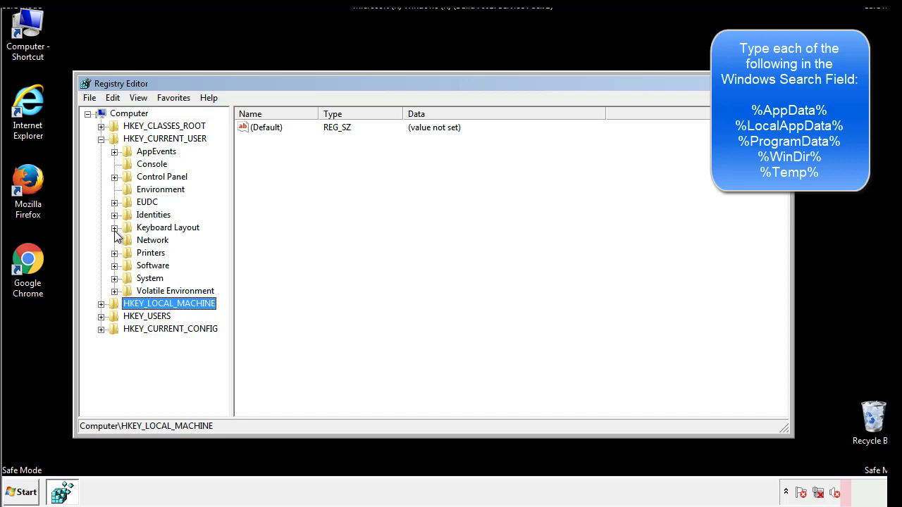
pyautogui.click(114, 265)
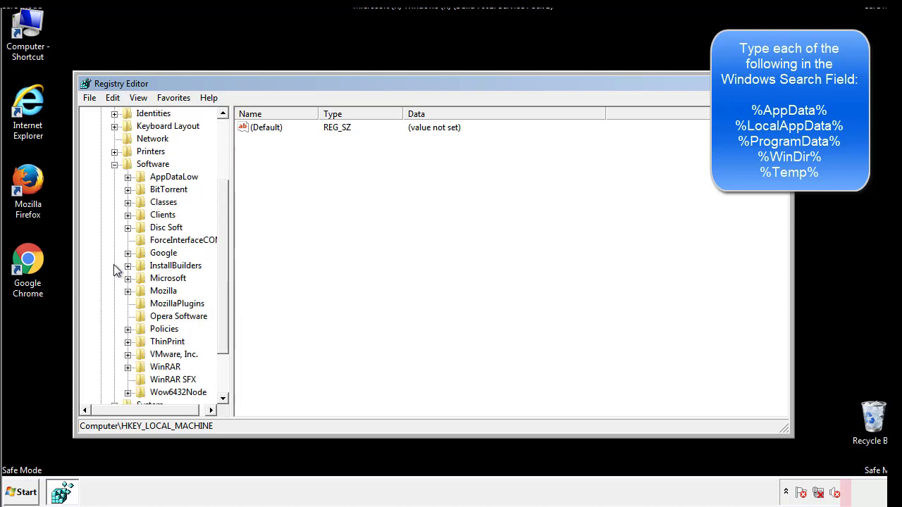
pyautogui.moveTo(221, 256); pyautogui.dragTo(221, 268)
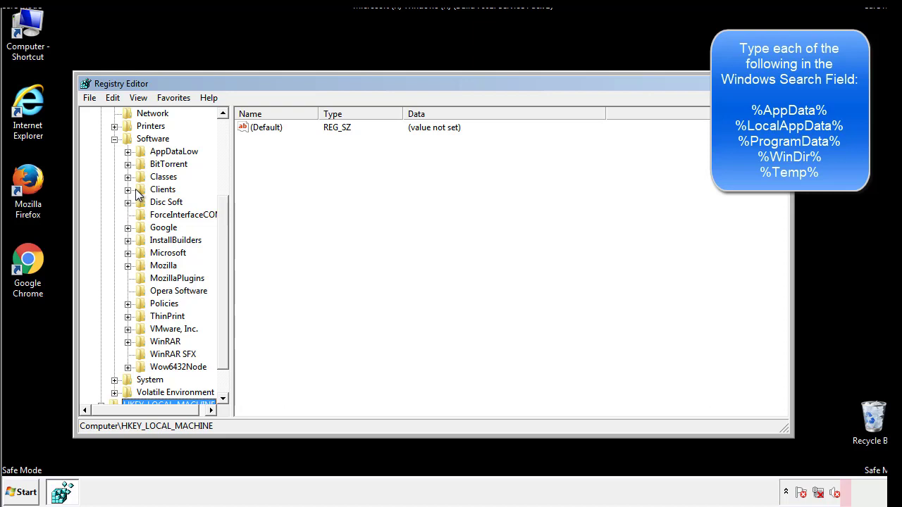
pyautogui.click(128, 254)
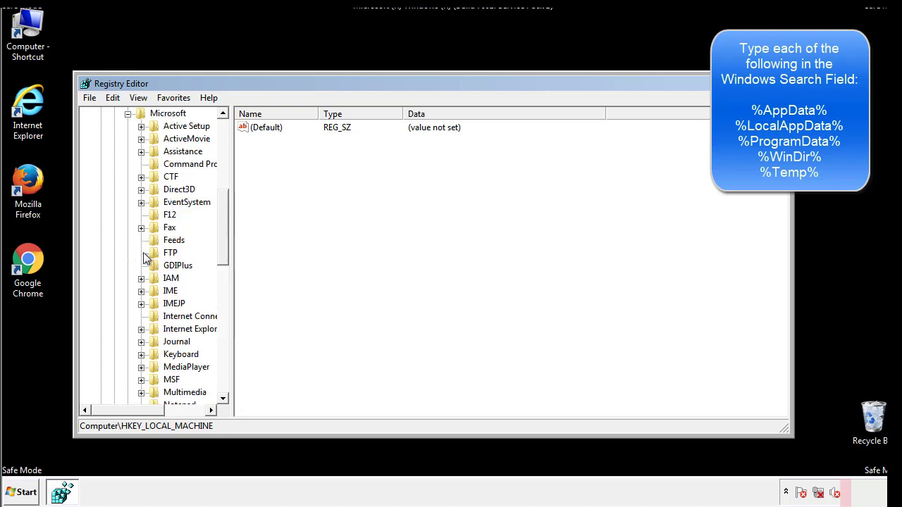
pyautogui.moveTo(222, 215); pyautogui.dragTo(224, 299)
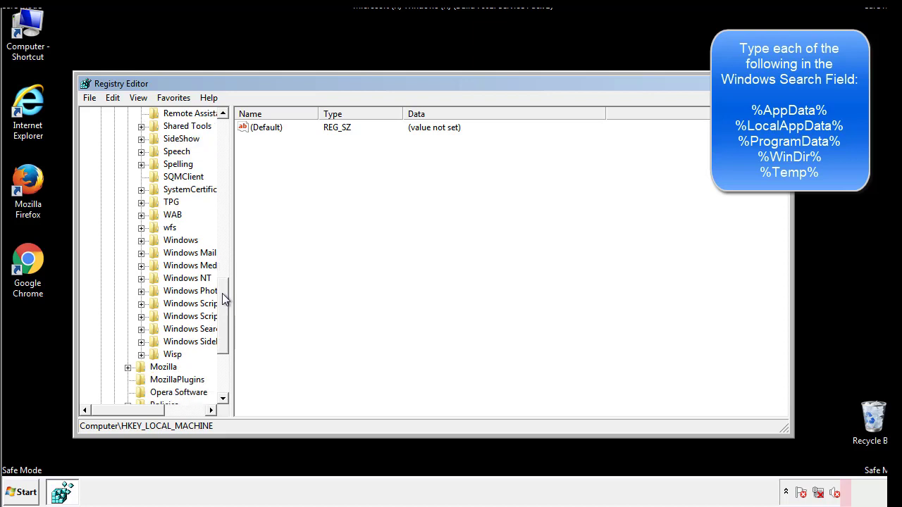
pyautogui.click(142, 240)
pyautogui.click(155, 254)
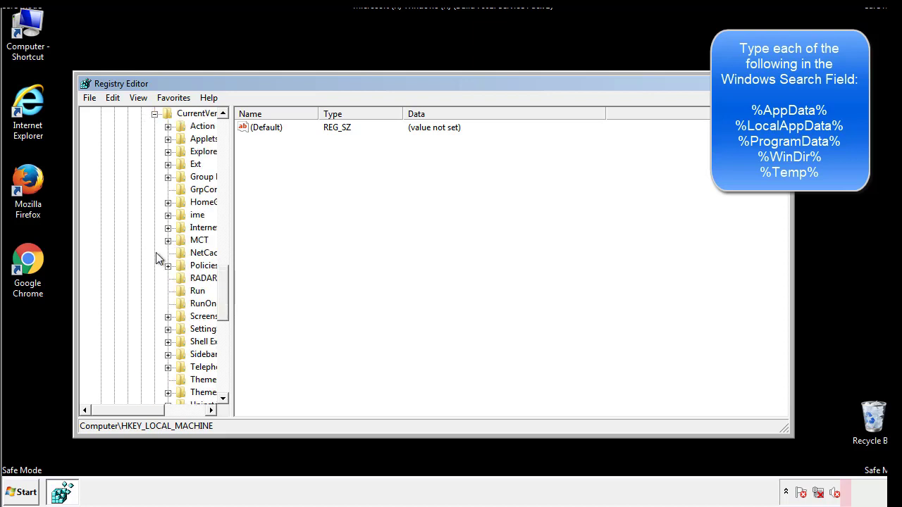
pyautogui.moveTo(137, 414); pyautogui.dragTo(158, 410)
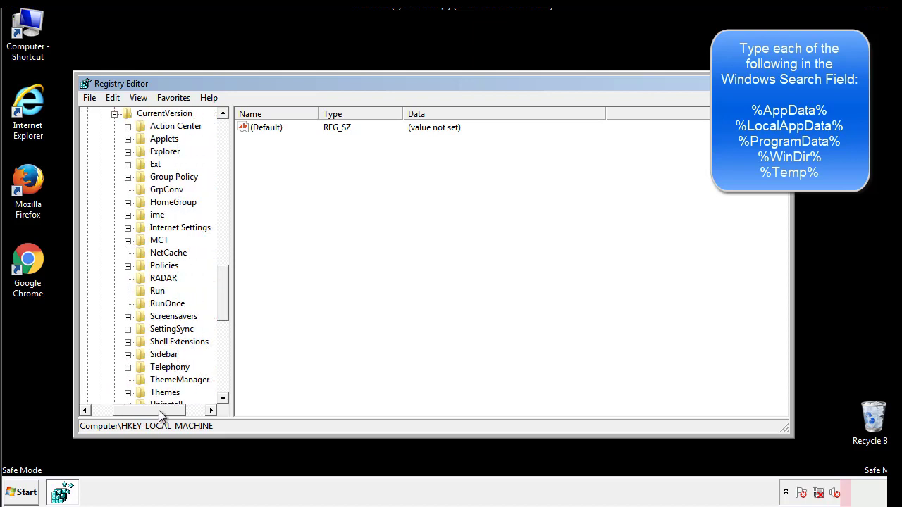
# Step: Inspect the current user's Run key, leaving its DAEMON Tools entry, then collapse Windows
pyautogui.click(153, 288)
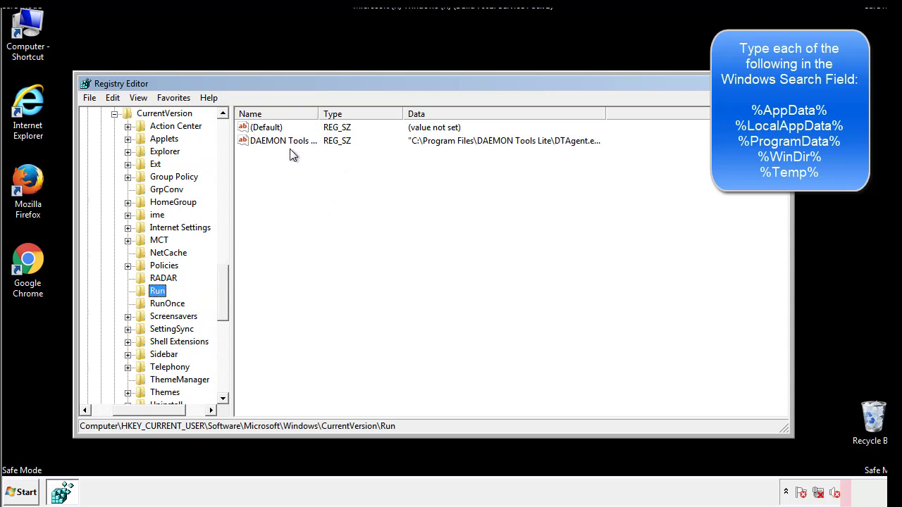
pyautogui.click(384, 165)
pyautogui.moveTo(149, 408); pyautogui.dragTo(131, 409)
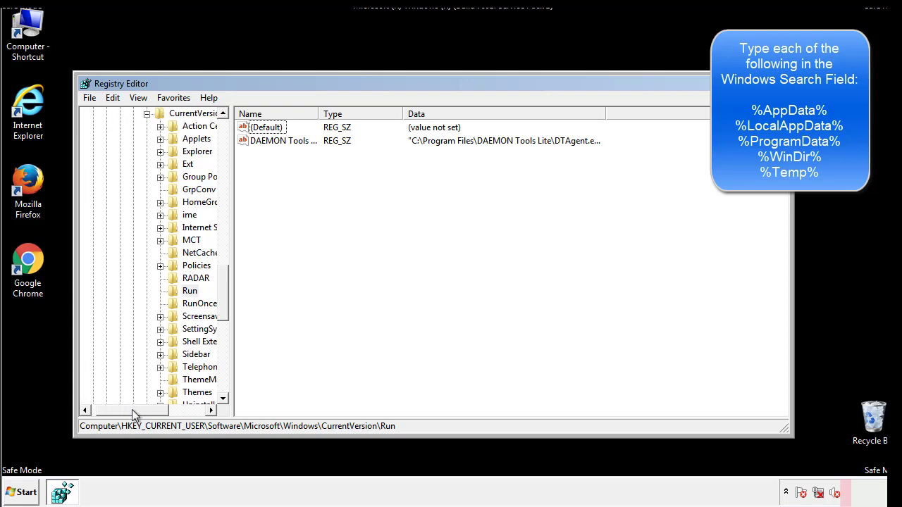
pyautogui.moveTo(224, 306); pyautogui.dragTo(223, 295)
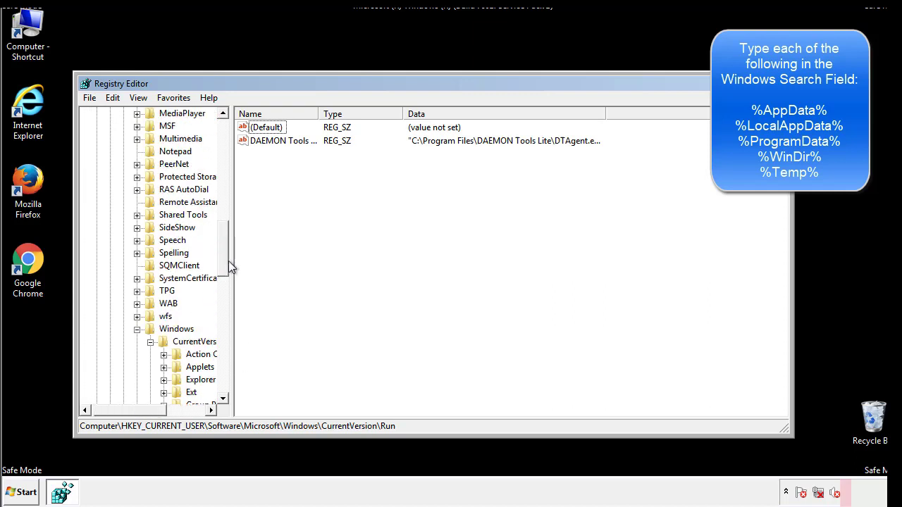
pyautogui.click(137, 329)
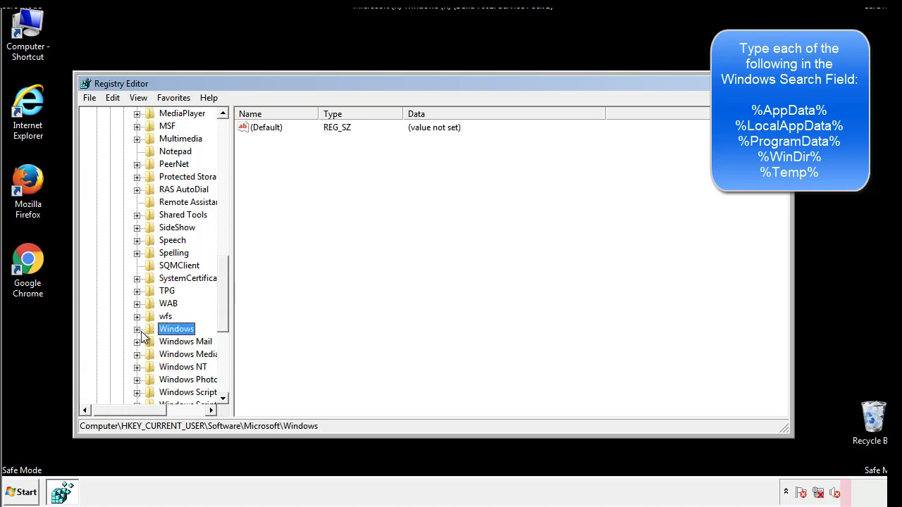
pyautogui.moveTo(227, 313); pyautogui.dragTo(227, 174)
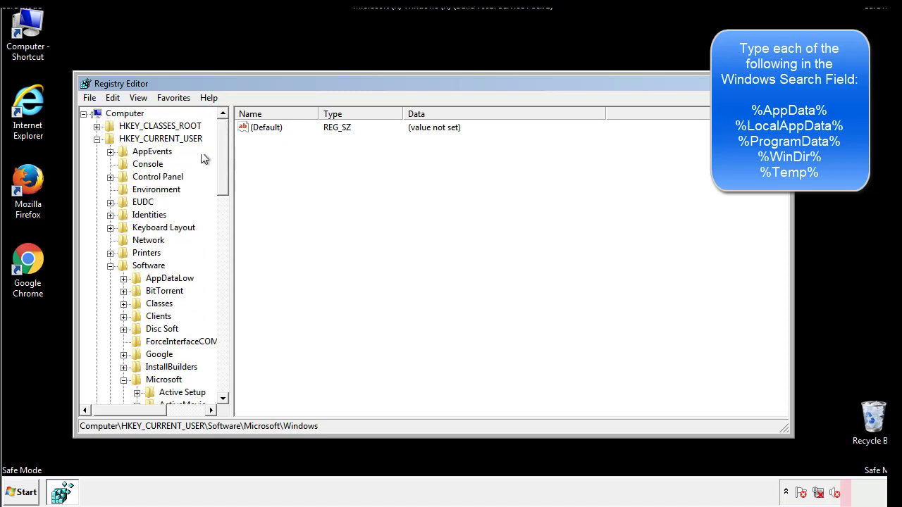
# Step: Search the registry for %temp%, landing on the VolumeCaches\Temporary Files key
pyautogui.click(115, 99)
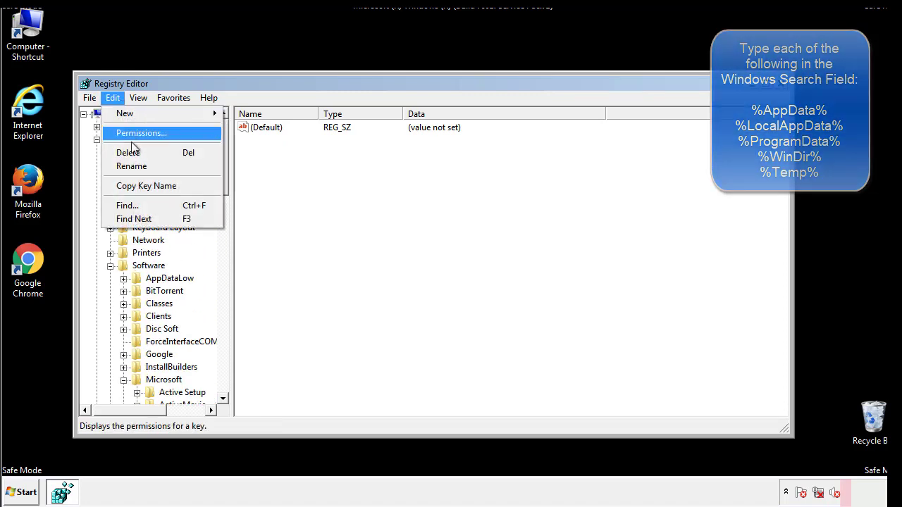
pyautogui.click(123, 205)
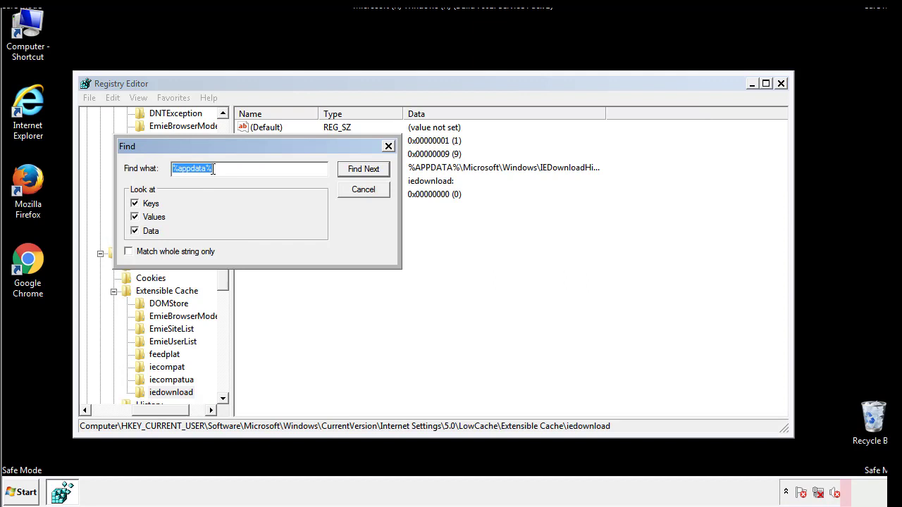
pyautogui.write('%temp%')
pyautogui.press('Return')
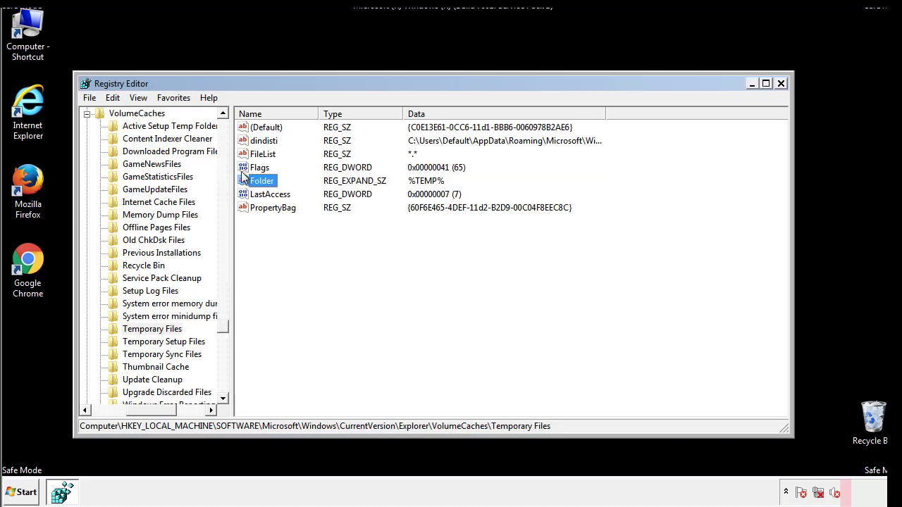
# Step: Delete all values in the Temporary Files key, leaving only the unset (Default) value
pyautogui.click(369, 245)
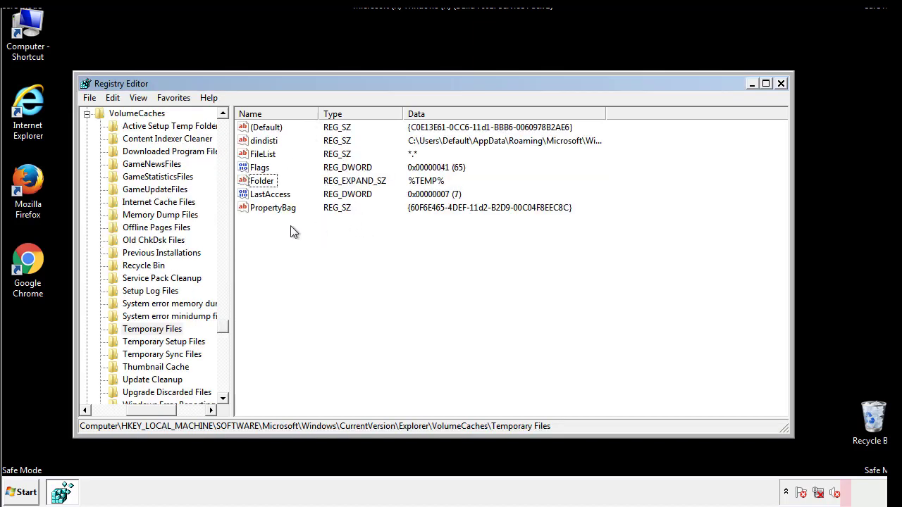
pyautogui.moveTo(291, 229); pyautogui.dragTo(254, 128)
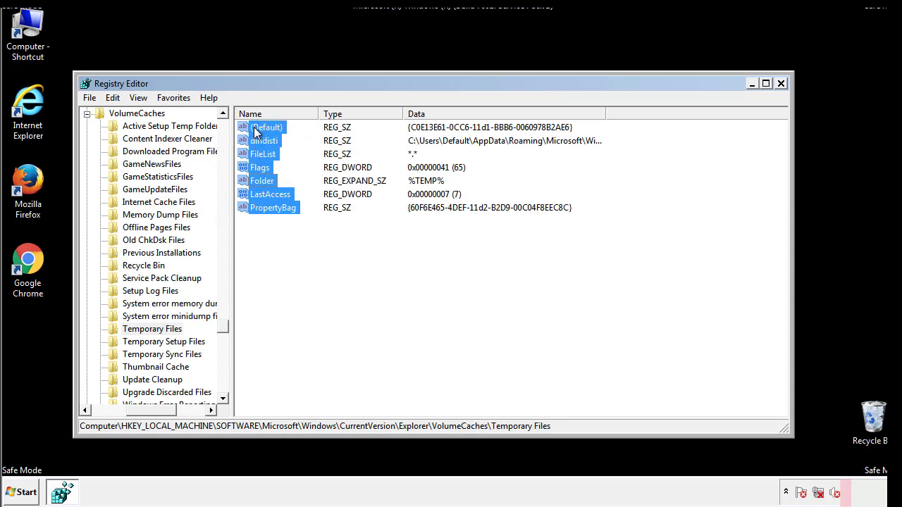
pyautogui.rightClick(254, 128)
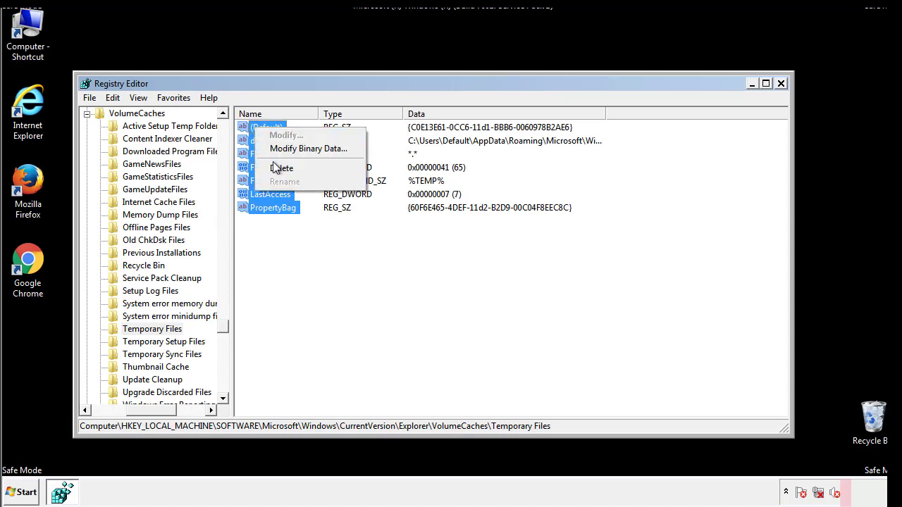
pyautogui.click(274, 166)
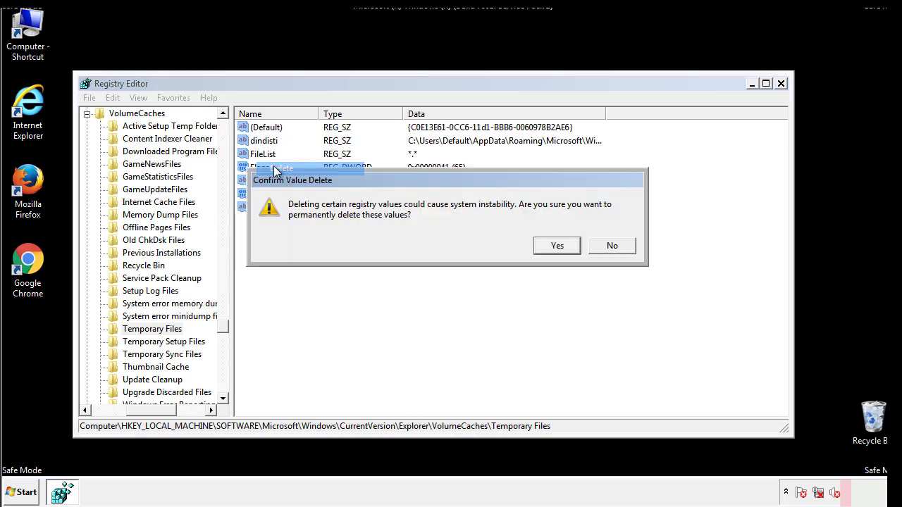
pyautogui.click(556, 246)
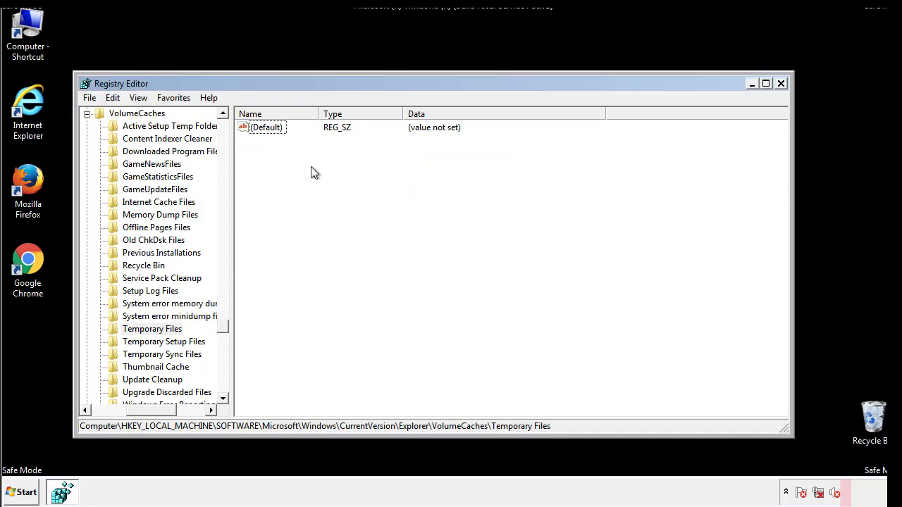
# Step: Close Registry Editor and launch System Configuration by searching 'msconfig' from Start
pyautogui.click(781, 84)
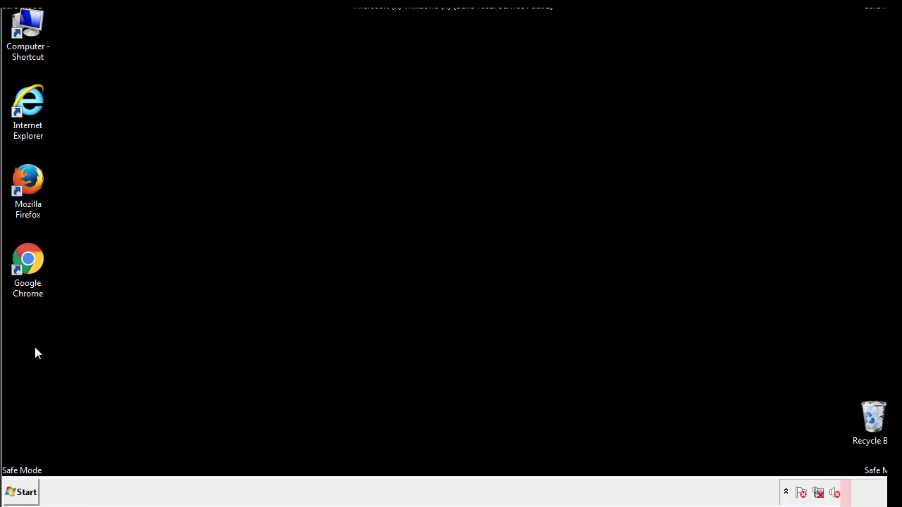
pyautogui.click(18, 493)
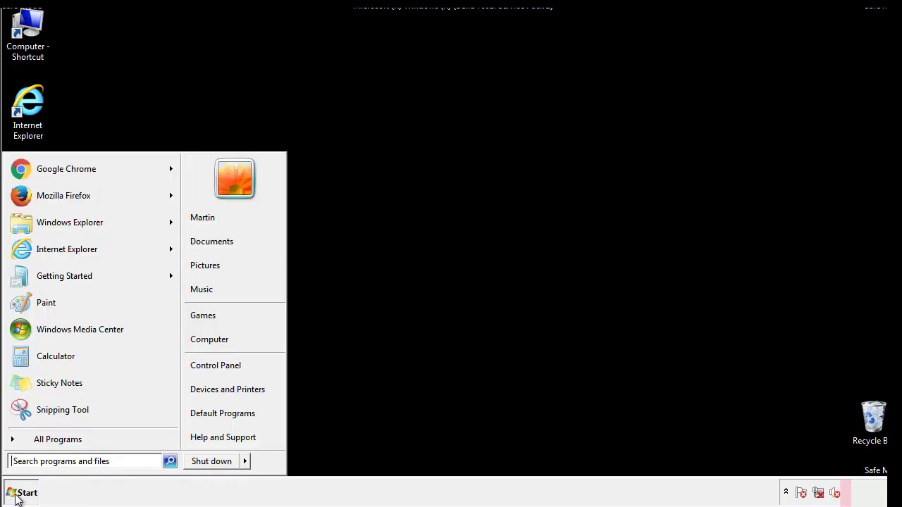
pyautogui.click(49, 460)
pyautogui.write('mscon')
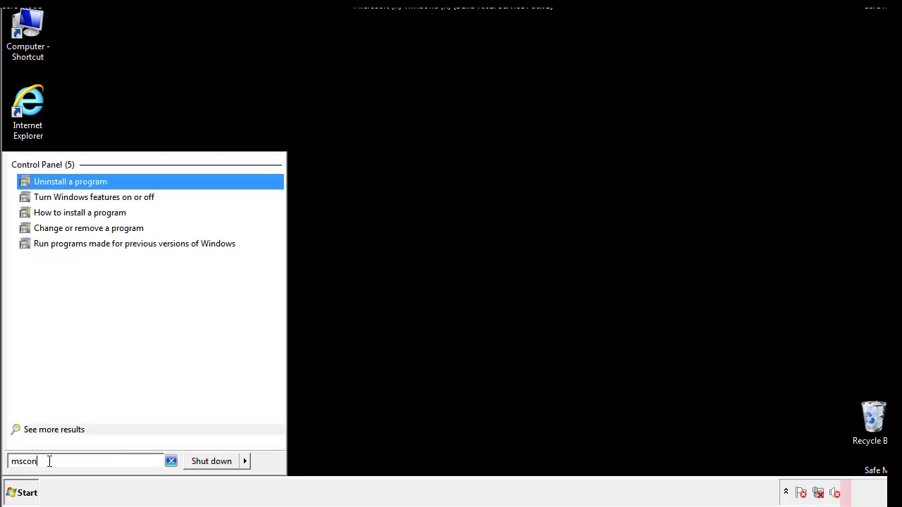
pyautogui.write('fig')
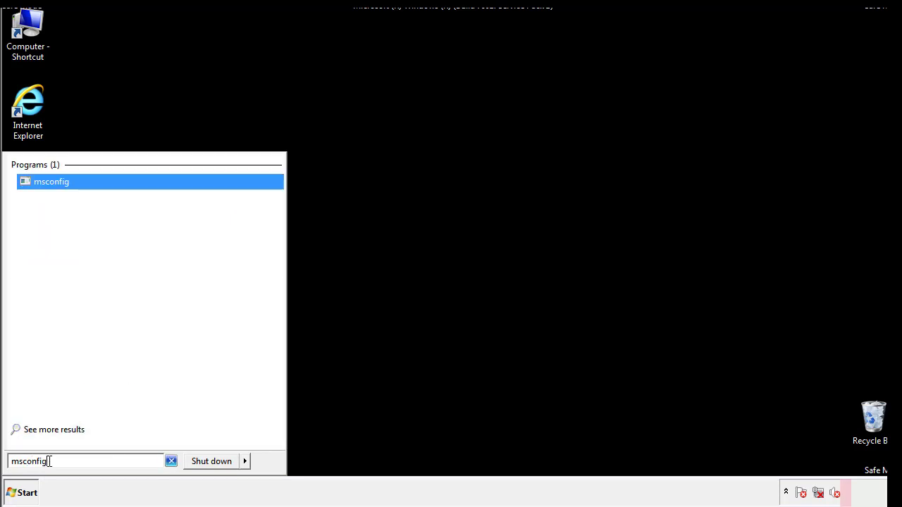
pyautogui.press('Return')
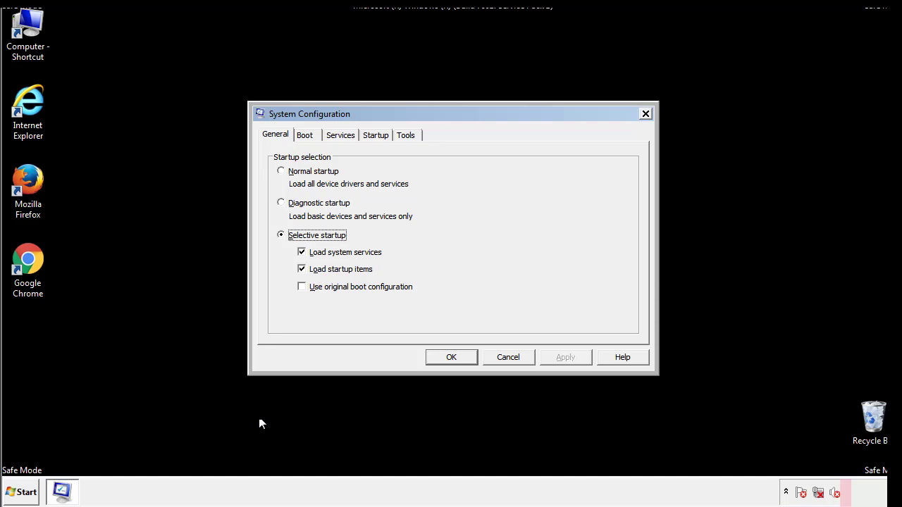
# Step: Uncheck Safe boot on the Boot tab, apply the change, and confirm with OK
pyautogui.click(308, 135)
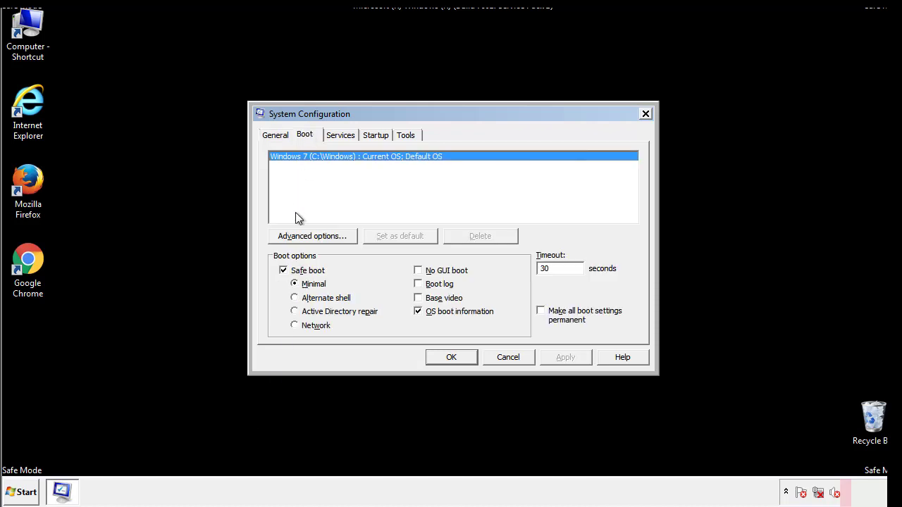
pyautogui.click(284, 271)
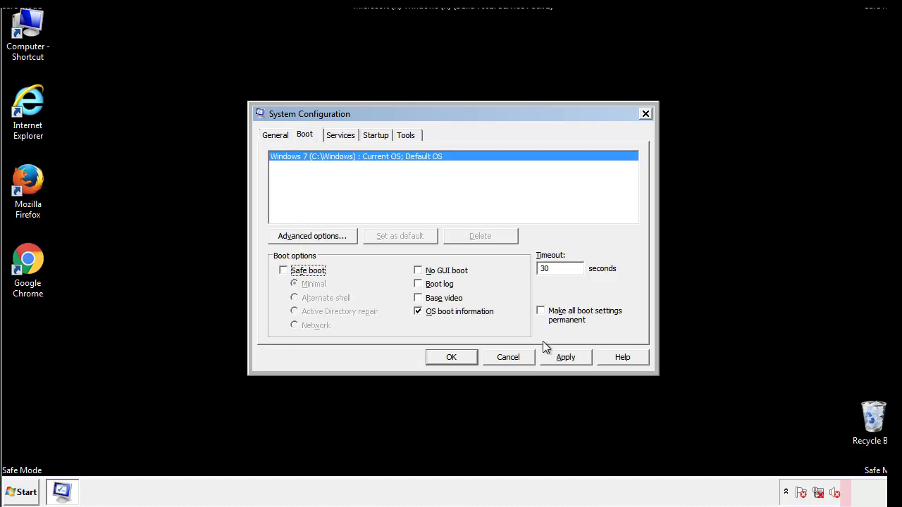
pyautogui.click(567, 356)
pyautogui.click(449, 356)
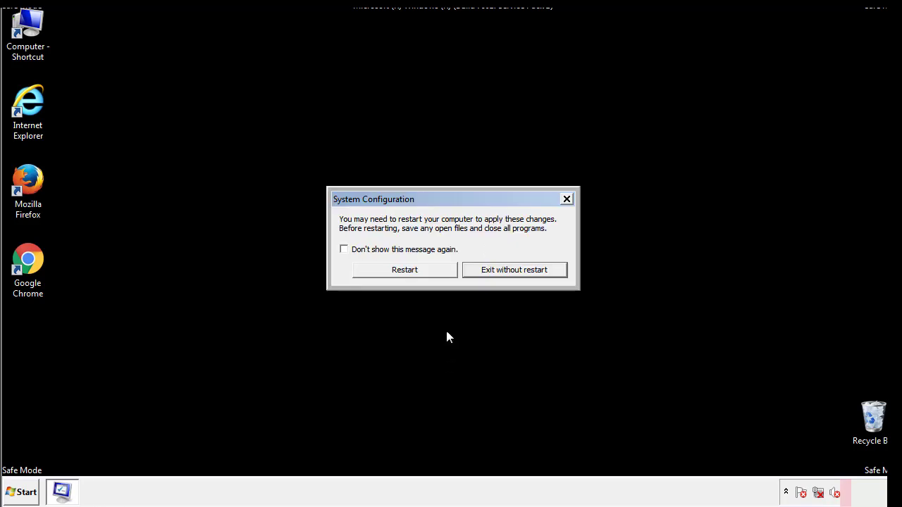
# Step: Choose Restart in the System Configuration prompt to reboot without Safe boot
pyautogui.click(417, 274)
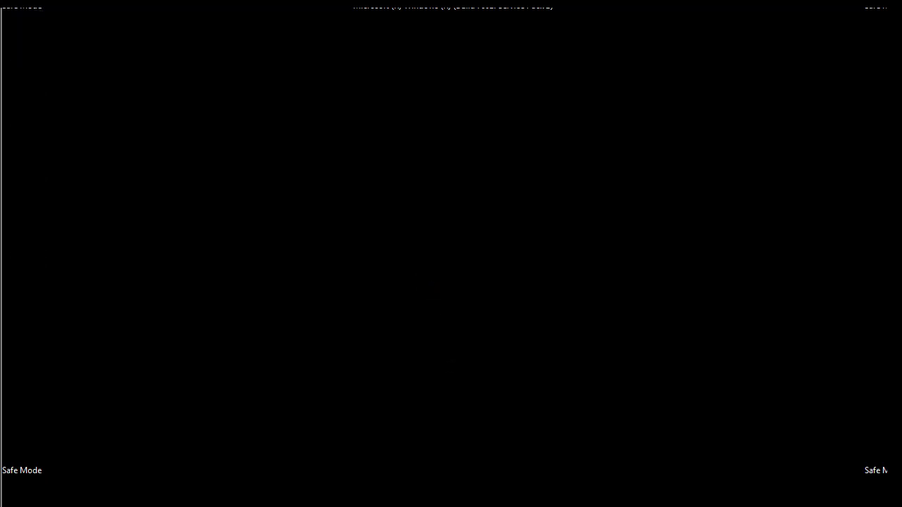